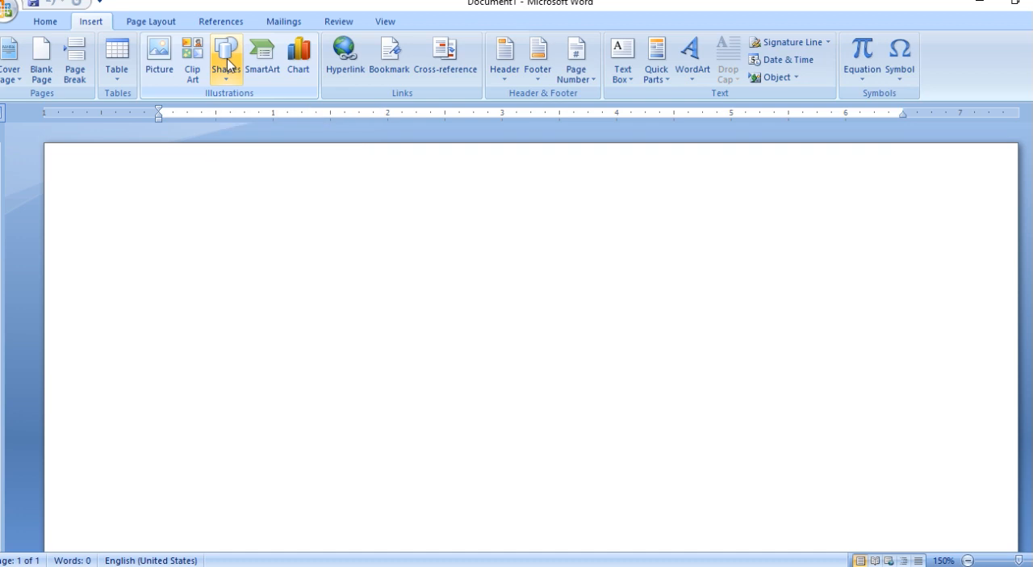
Draw an oval about 2.24" wide and 1.19" high in the upper-left area of the blank page.
{"action": "left_click", "coordinate": [228, 65]}
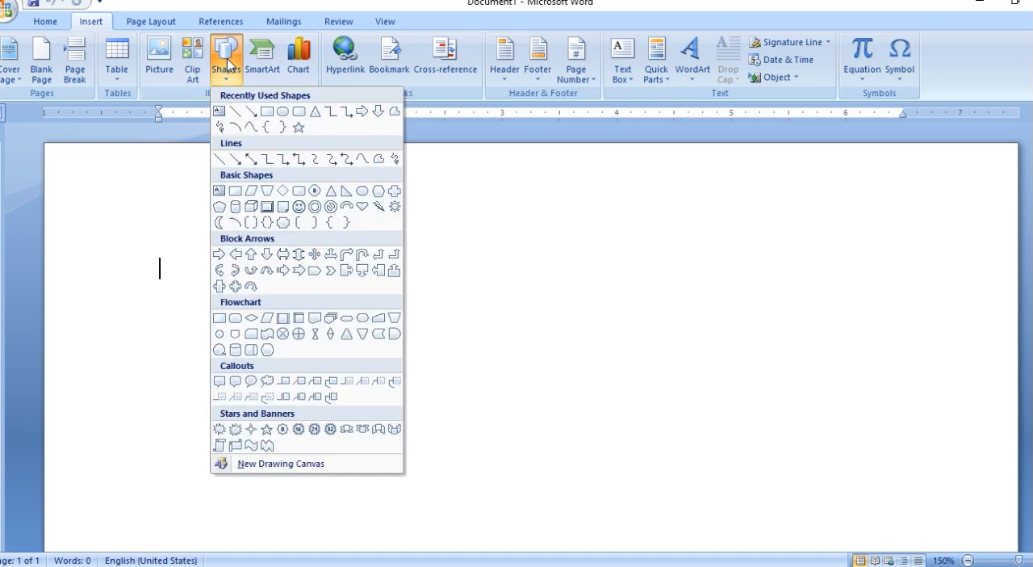
{"action": "left_click", "coordinate": [282, 112]}
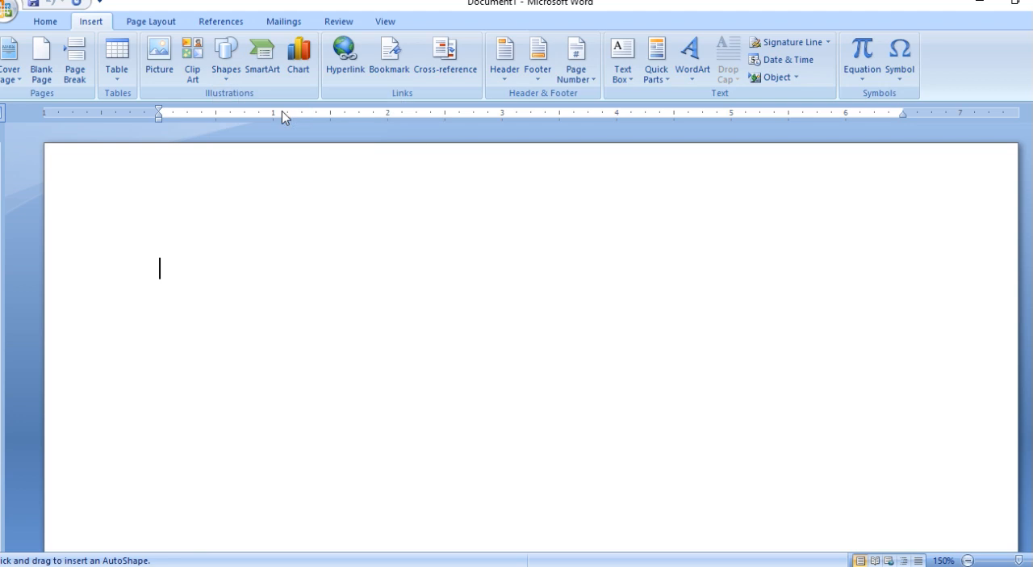
{"action": "left_click_drag", "start_coordinate": [201, 246], "coordinate": [457, 383]}
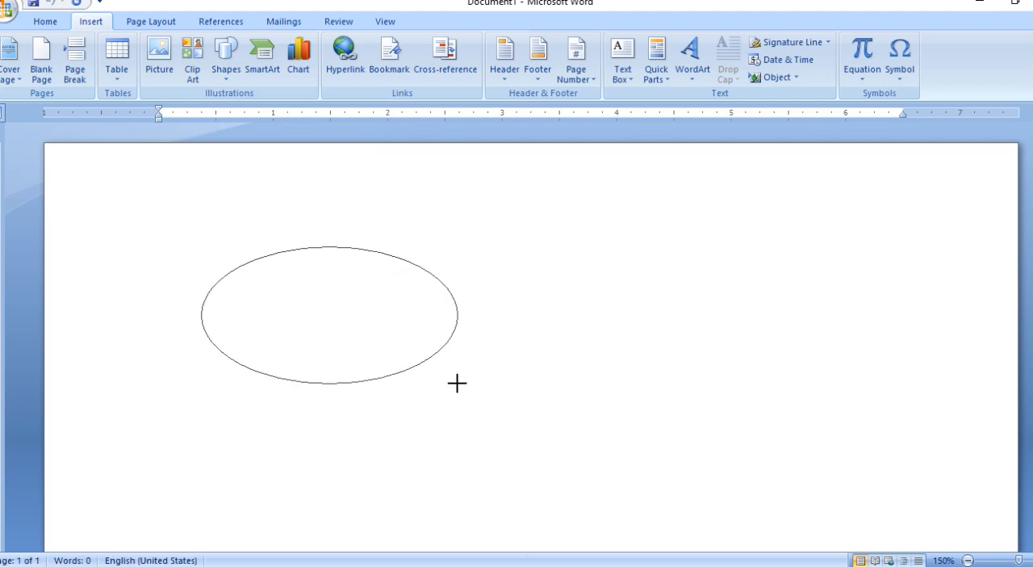
{"action": "left_click_drag", "start_coordinate": [457, 383], "coordinate": [457, 384]}
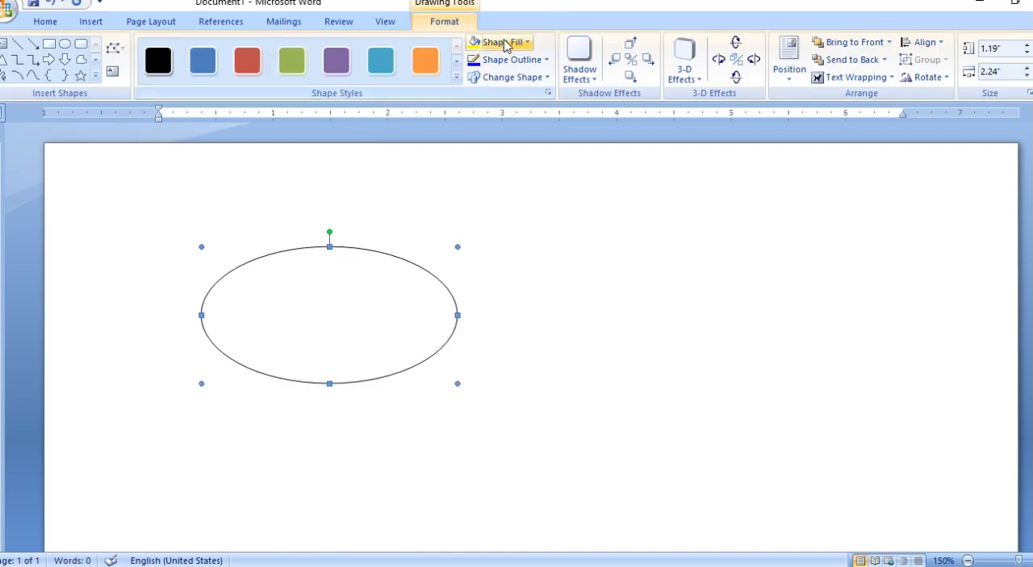
Fill the oval with the Early Sunset preset gradient, shaded from the center with dark blue in the middle.
{"action": "left_click", "coordinate": [505, 45]}
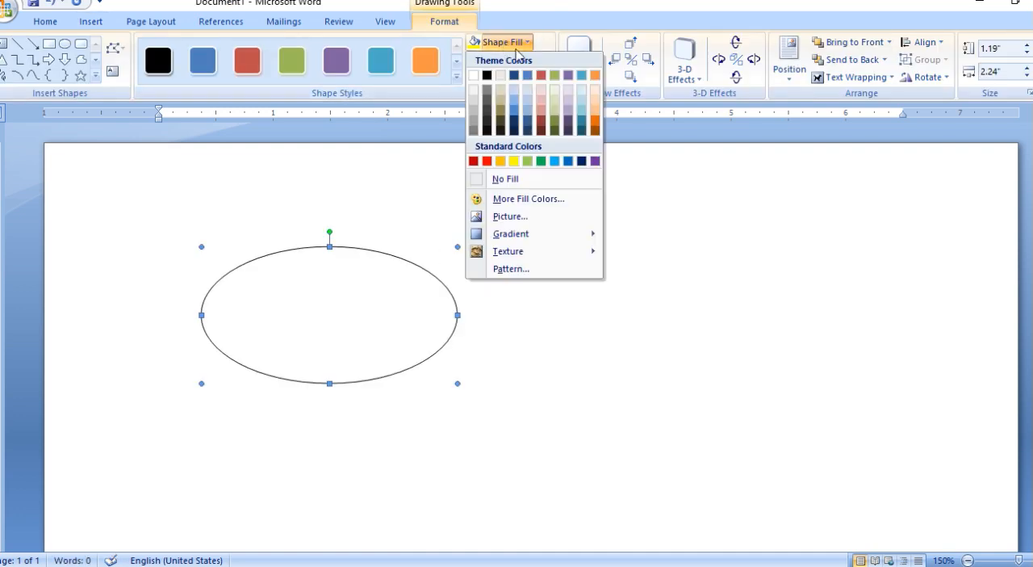
{"action": "mouse_move", "coordinate": [571, 240]}
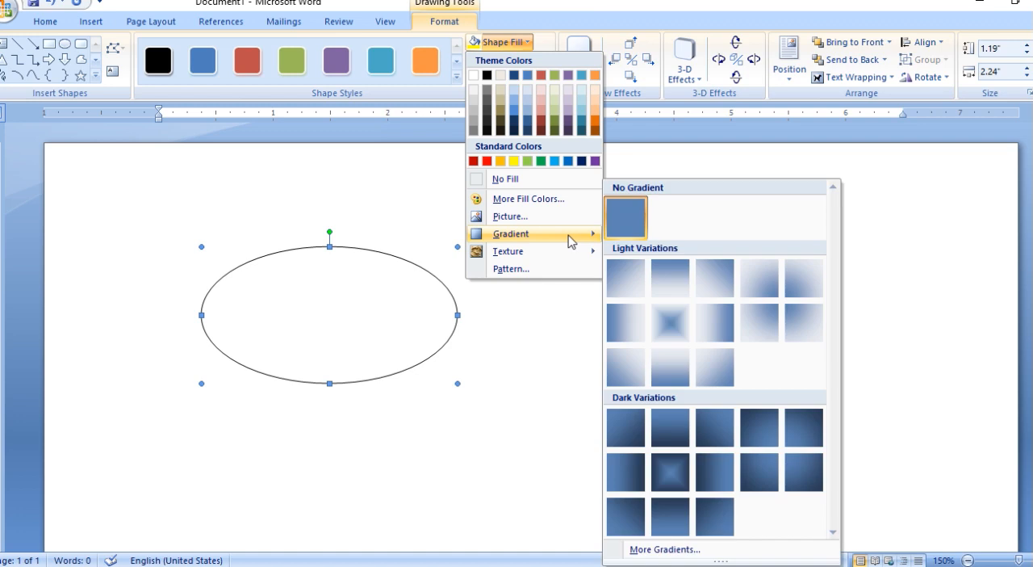
{"action": "left_click", "coordinate": [665, 550]}
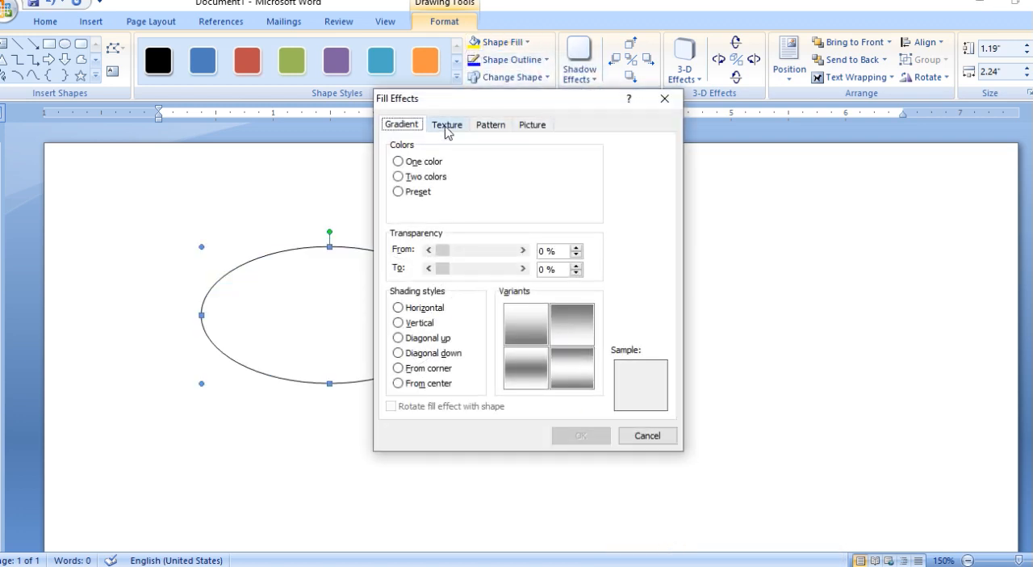
{"action": "left_click", "coordinate": [410, 193]}
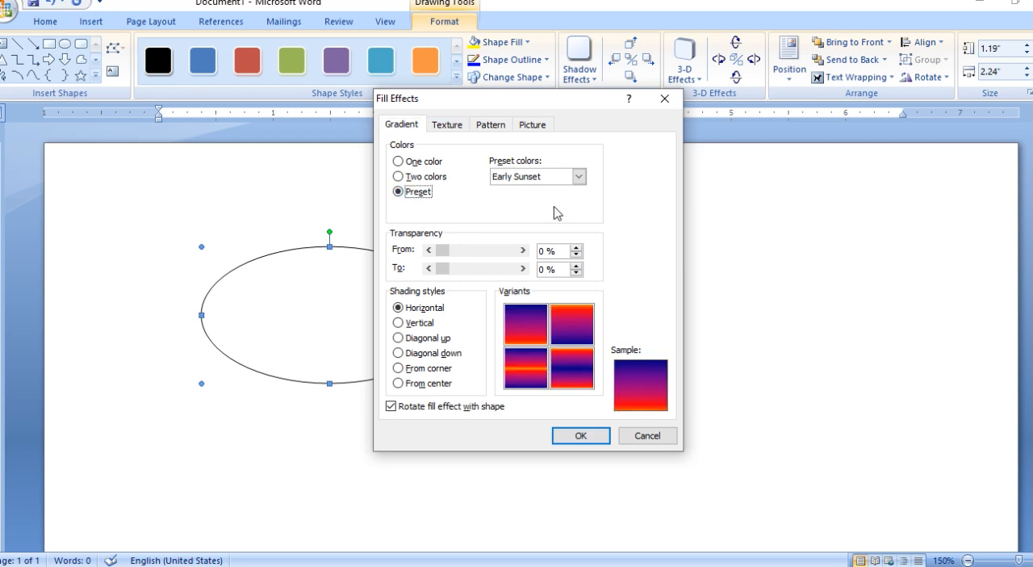
{"action": "left_click", "coordinate": [421, 370]}
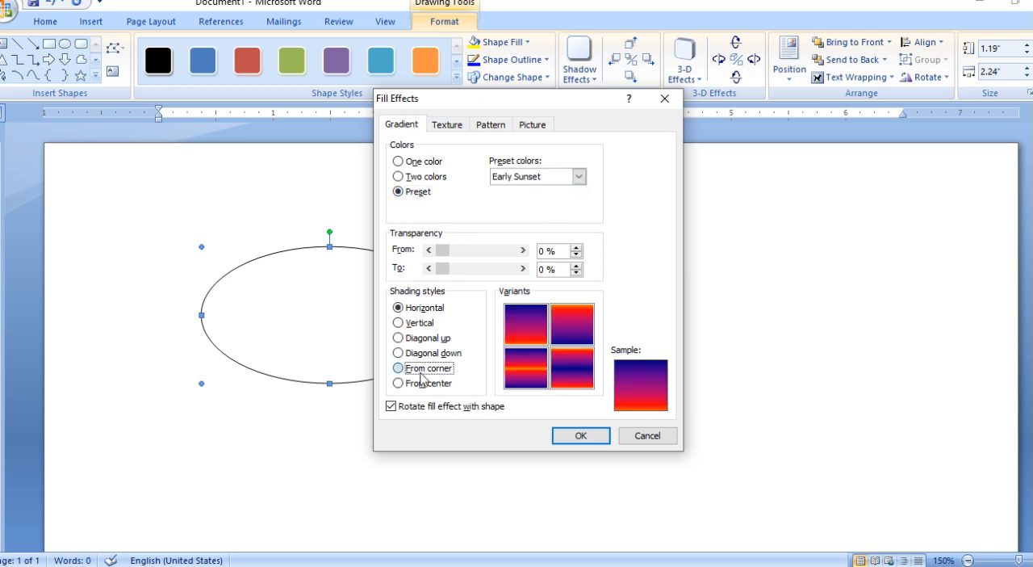
{"action": "left_click", "coordinate": [423, 384]}
{"action": "left_click", "coordinate": [529, 327]}
{"action": "left_click", "coordinate": [581, 435]}
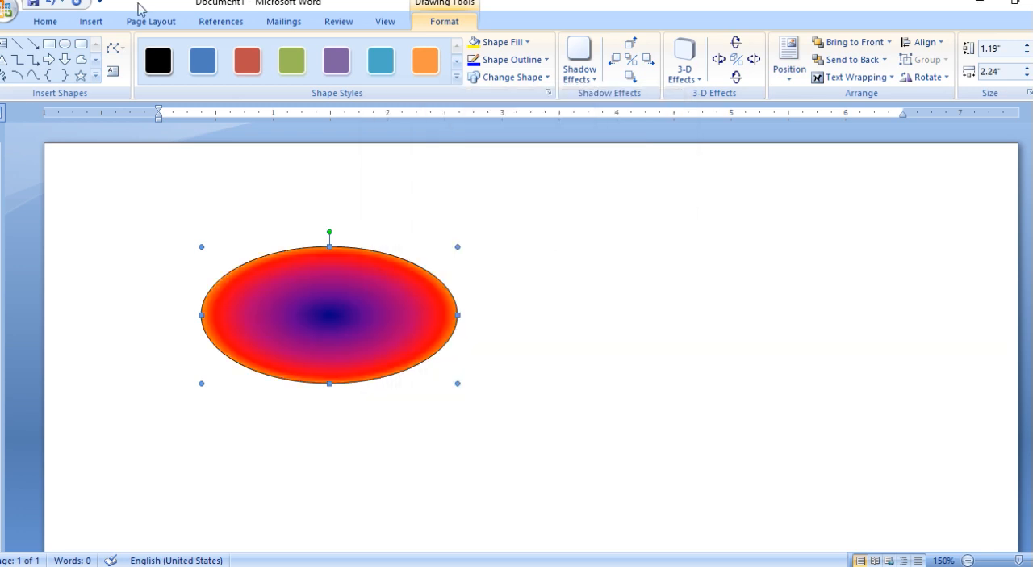
Remove the outline of the gradient-filled oval.
{"action": "left_click", "coordinate": [65, 43]}
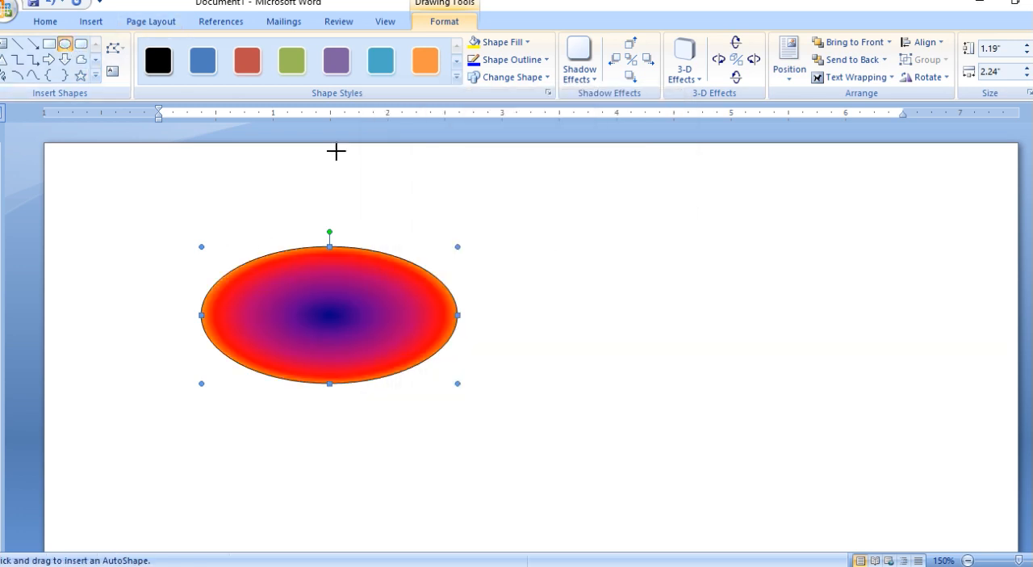
{"action": "left_click", "coordinate": [513, 60]}
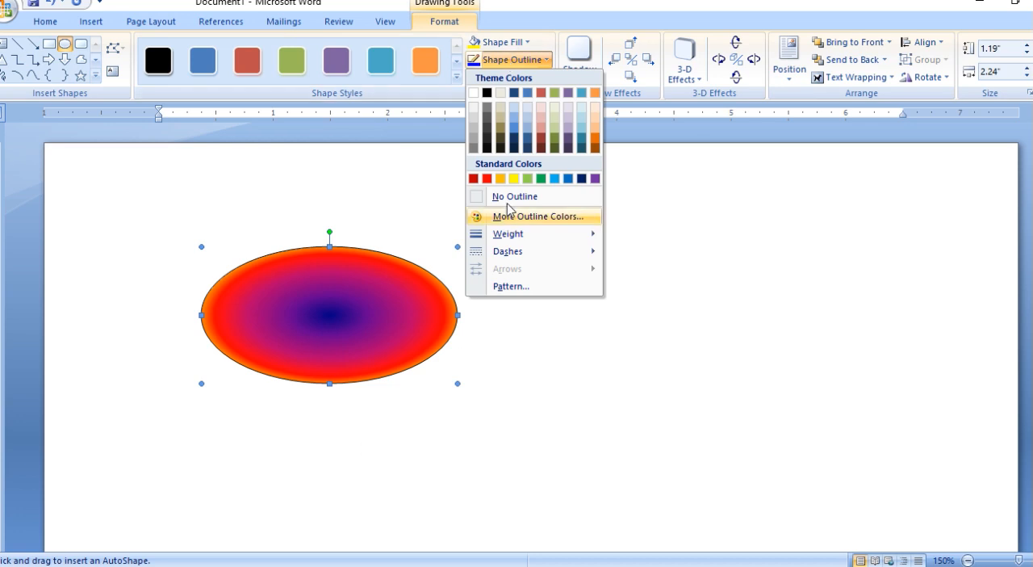
{"action": "left_click", "coordinate": [499, 196]}
Draw a white oval about 1.6" wide over the gradient oval's middle, reduce its height to about 1.36" and nudge it toward the center.
{"action": "left_click", "coordinate": [66, 49]}
{"action": "left_click_drag", "start_coordinate": [235, 233], "coordinate": [419, 395]}
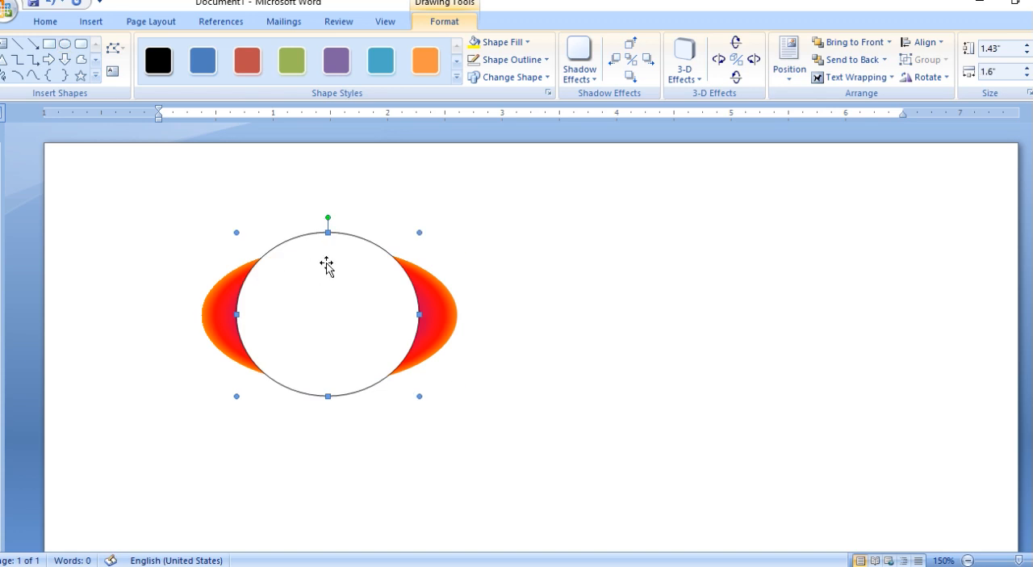
{"action": "left_click_drag", "start_coordinate": [329, 231], "coordinate": [326, 240]}
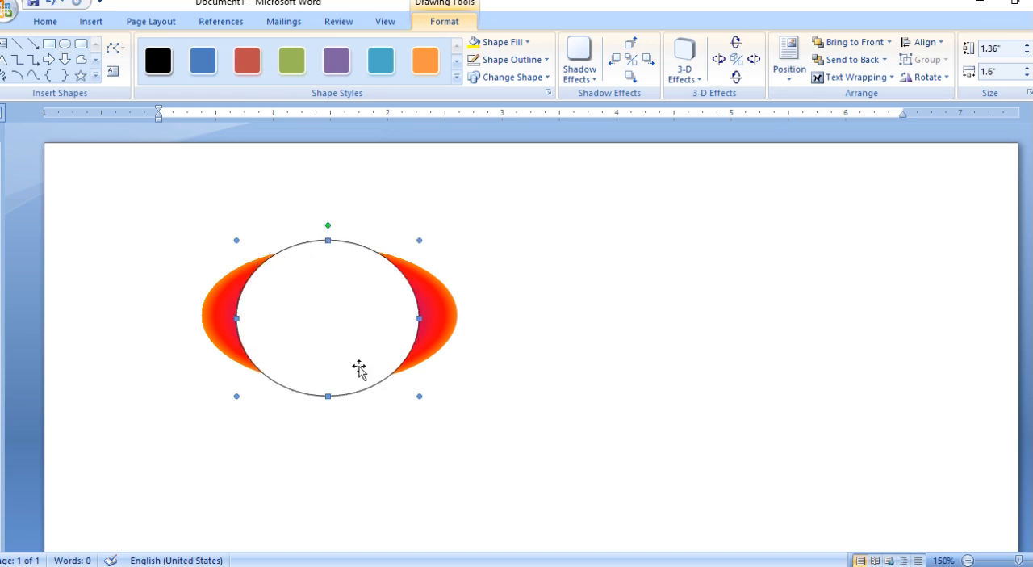
{"action": "key", "text": "ctrl+Up"}
{"action": "key", "text": "ctrl+Up"}
{"action": "key", "text": "ctrl+Left"}
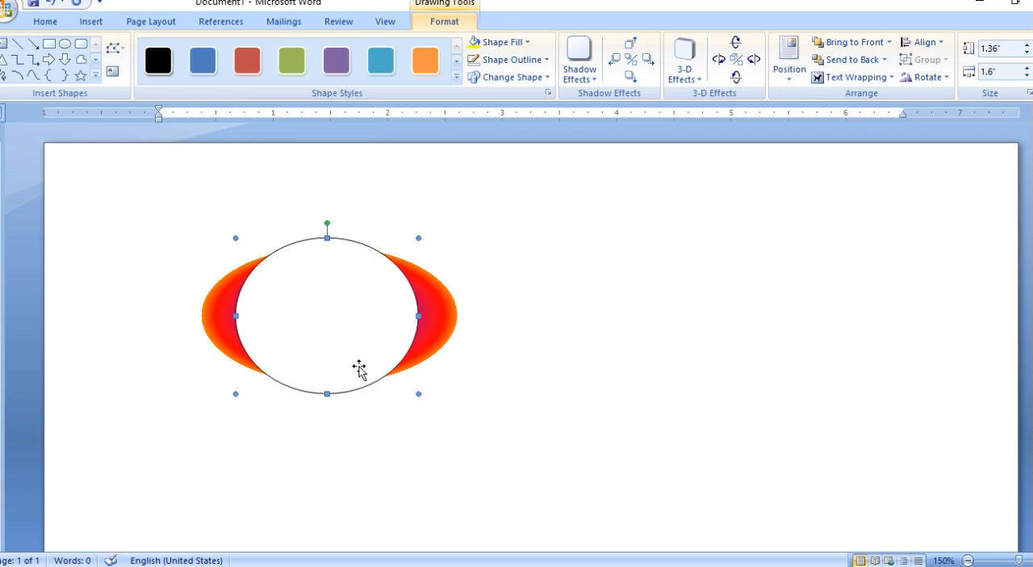
Shrink the white oval to about 1.52" by 1.24" and nudge it back to the middle of the gradient oval.
{"action": "left_click_drag", "start_coordinate": [418, 238], "coordinate": [410, 247]}
{"action": "key", "text": "ctrl+Up"}
{"action": "key", "text": "ctrl+Up"}
{"action": "key", "text": "ctrl+Up"}
{"action": "key", "text": "ctrl+Right"}
{"action": "key", "text": "ctrl+Right"}
{"action": "key", "text": "ctrl+Right"}
{"action": "key", "text": "ctrl+Right"}
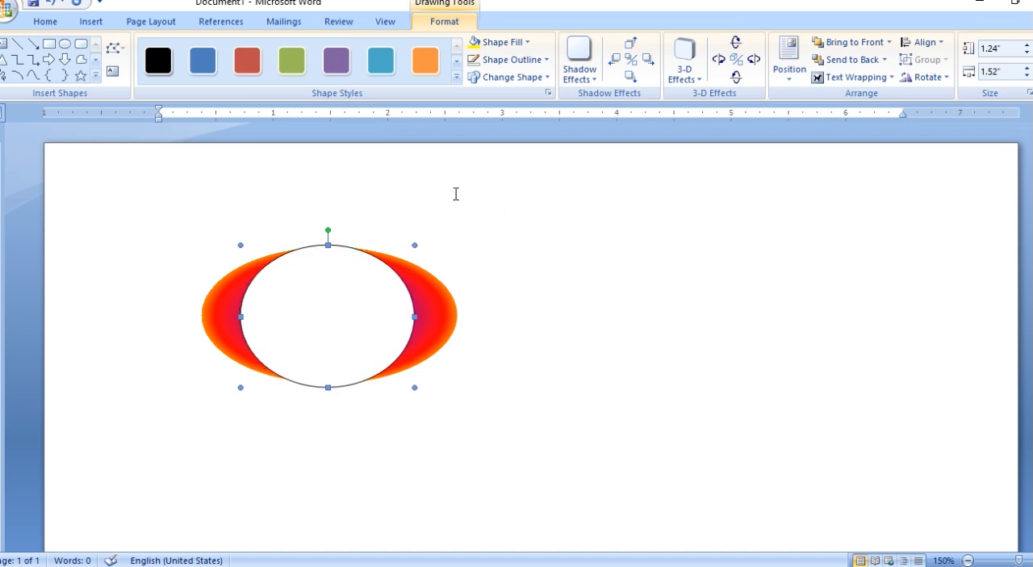
Remove the white oval's outline and fine-tune its position so the two gradient crescents look symmetrical.
{"action": "left_click", "coordinate": [507, 60]}
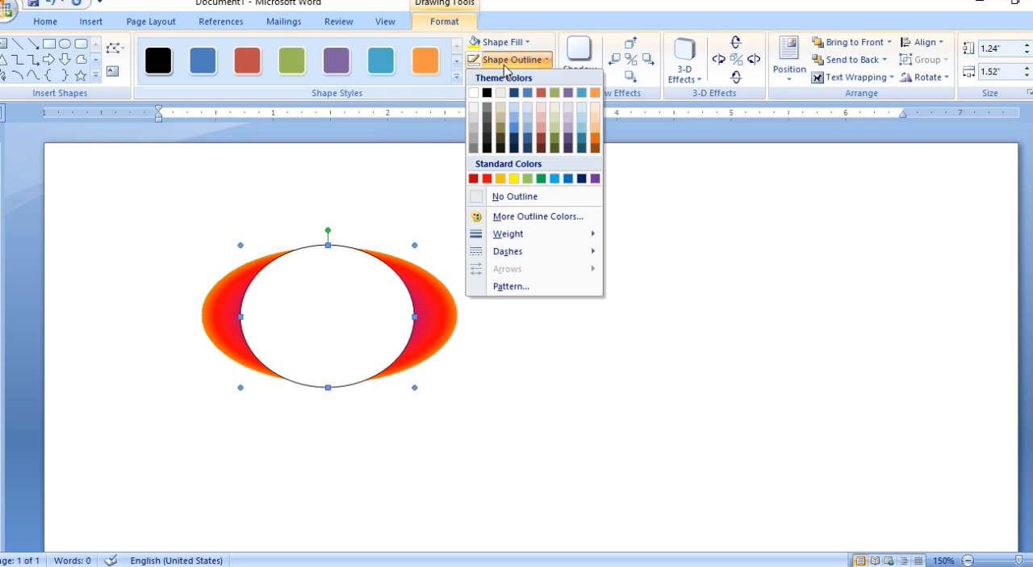
{"action": "left_click", "coordinate": [507, 199]}
{"action": "key", "text": "ctrl+Right"}
{"action": "key", "text": "ctrl+Right"}
{"action": "key", "text": "ctrl+Right"}
{"action": "key", "text": "ctrl+Right"}
{"action": "key", "text": "ctrl+Left"}
{"action": "key", "text": "ctrl+Left"}
{"action": "key", "text": "ctrl+Up"}
{"action": "key", "text": "ctrl+Up"}
{"action": "key", "text": "ctrl+Left"}
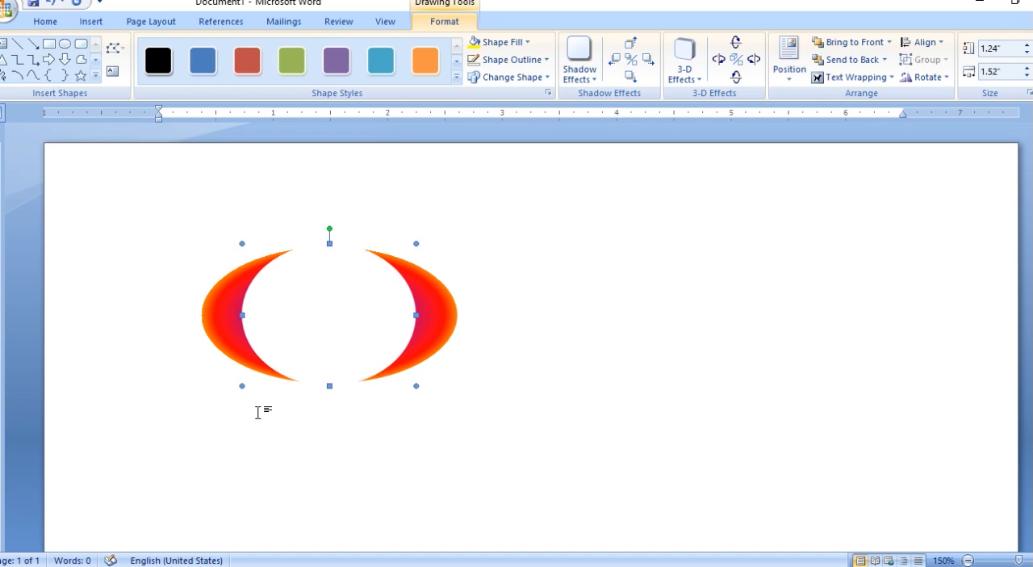
{"action": "key", "text": "ctrl+Right"}
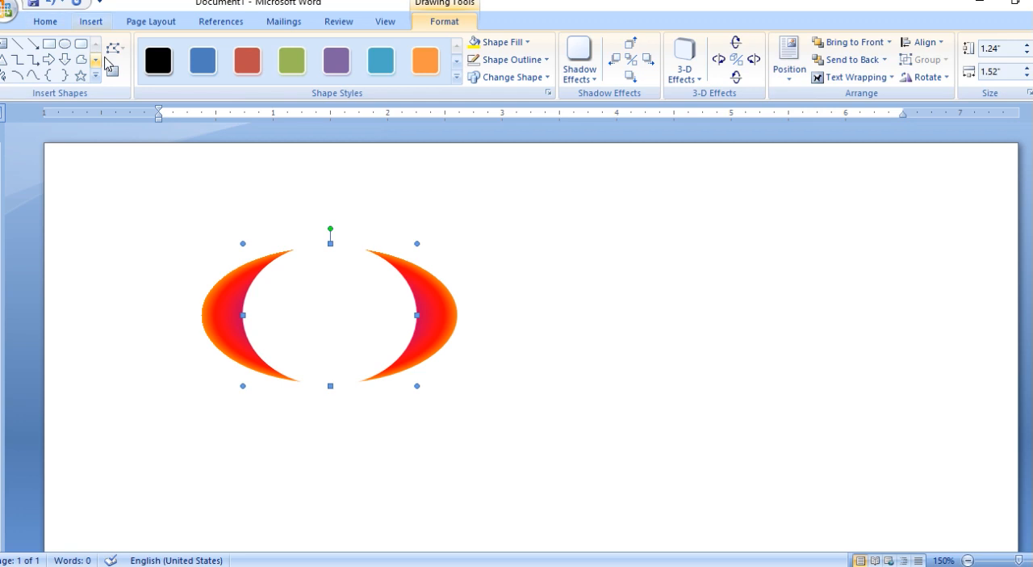
Draw a small oval at the upper tip of the left crescent and size it to 0.2" by 0.2".
{"action": "left_click", "coordinate": [65, 44]}
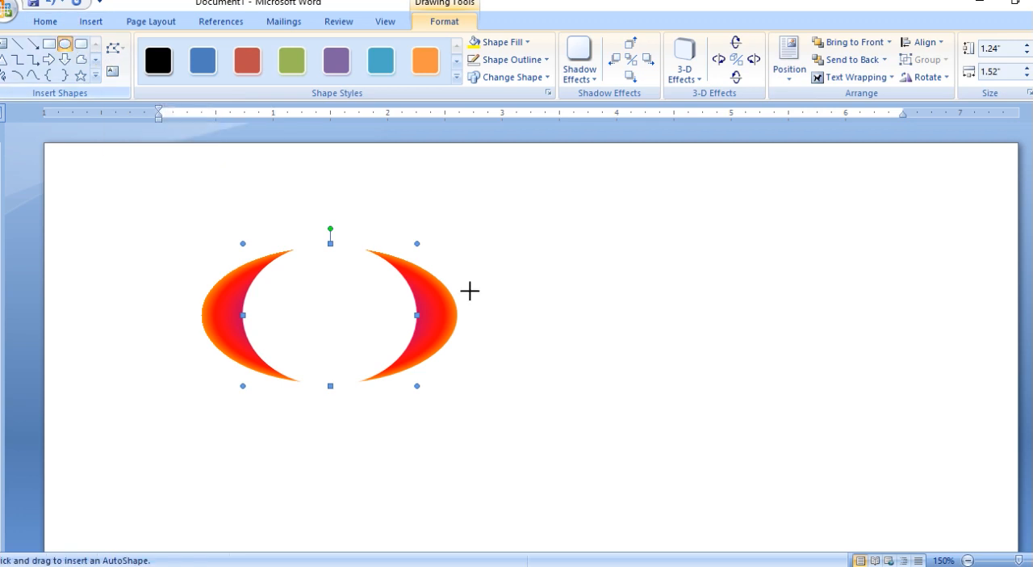
{"action": "left_click_drag", "start_coordinate": [278, 237], "coordinate": [321, 271]}
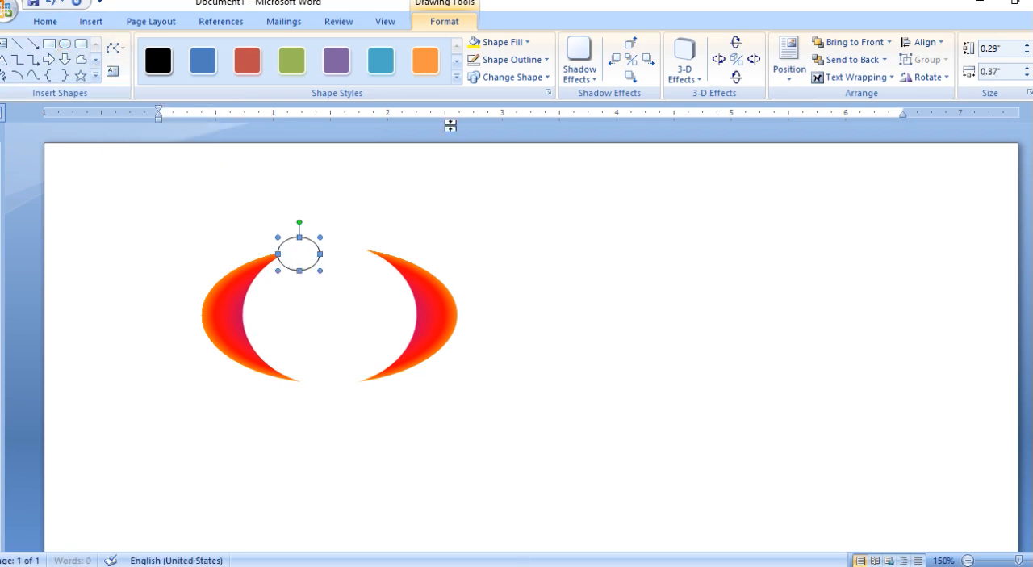
{"action": "left_click", "coordinate": [1028, 54]}
{"action": "left_click", "coordinate": [1027, 75]}
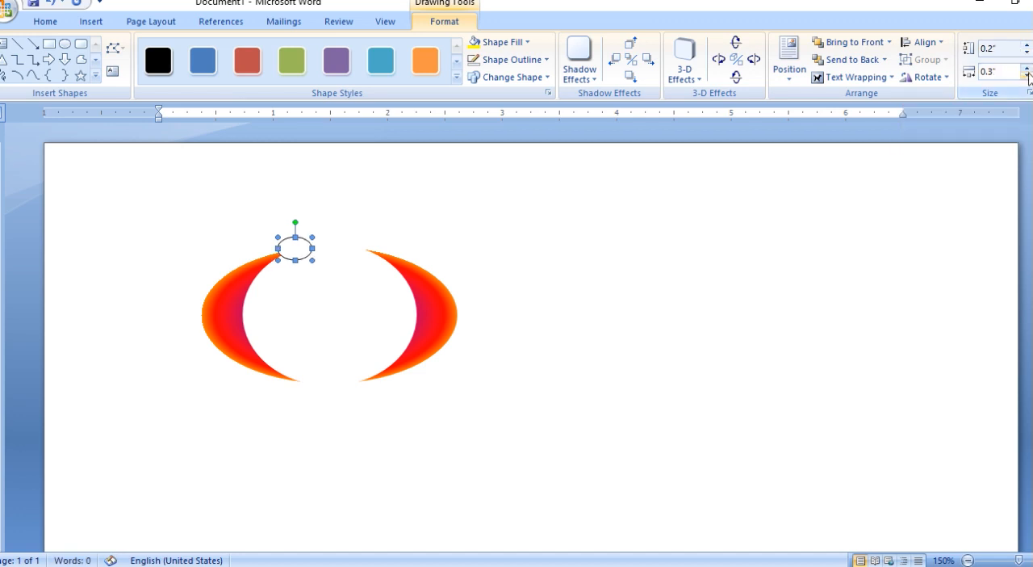
{"action": "left_click", "coordinate": [1028, 76]}
Nudge the small circle down and right so it sits on the upper tip of the left crescent.
{"action": "key", "text": "ctrl+Down"}
{"action": "key", "text": "ctrl+Down"}
{"action": "key", "text": "ctrl+Down"}
{"action": "key", "text": "ctrl+Down"}
{"action": "key", "text": "ctrl+Down"}
{"action": "key", "text": "ctrl+Right"}
{"action": "key", "text": "ctrl+Right"}
{"action": "key", "text": "ctrl+Down"}
{"action": "key", "text": "ctrl+Right"}
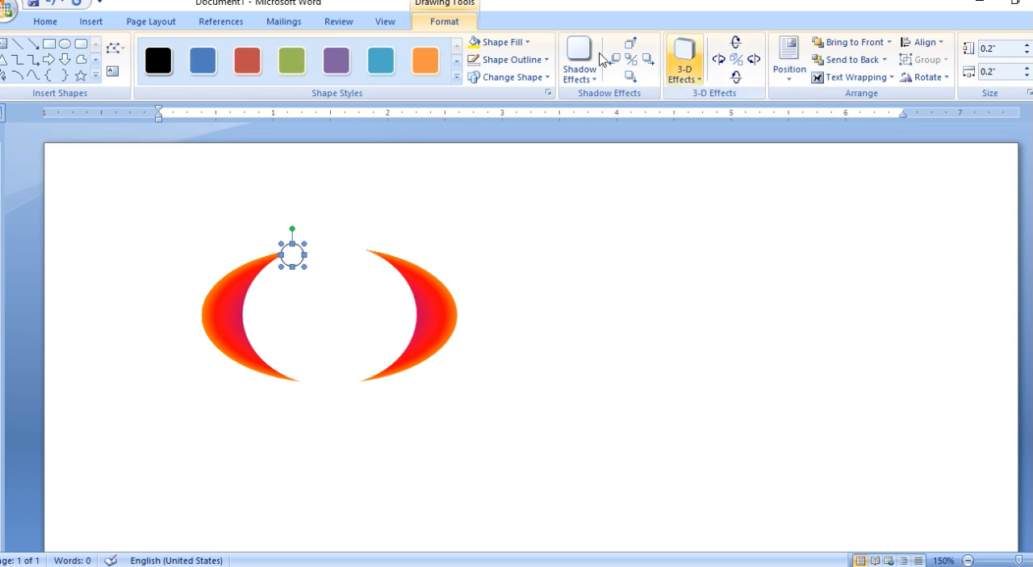
Fill the small circle with the light-blue water droplets texture and remove its outline.
{"action": "left_click", "coordinate": [494, 42]}
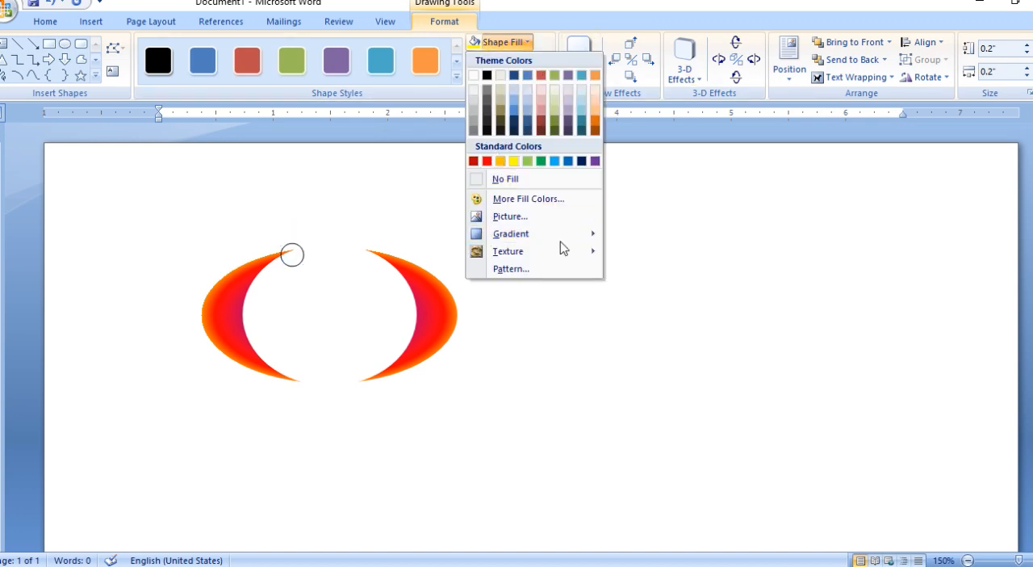
{"action": "mouse_move", "coordinate": [517, 234]}
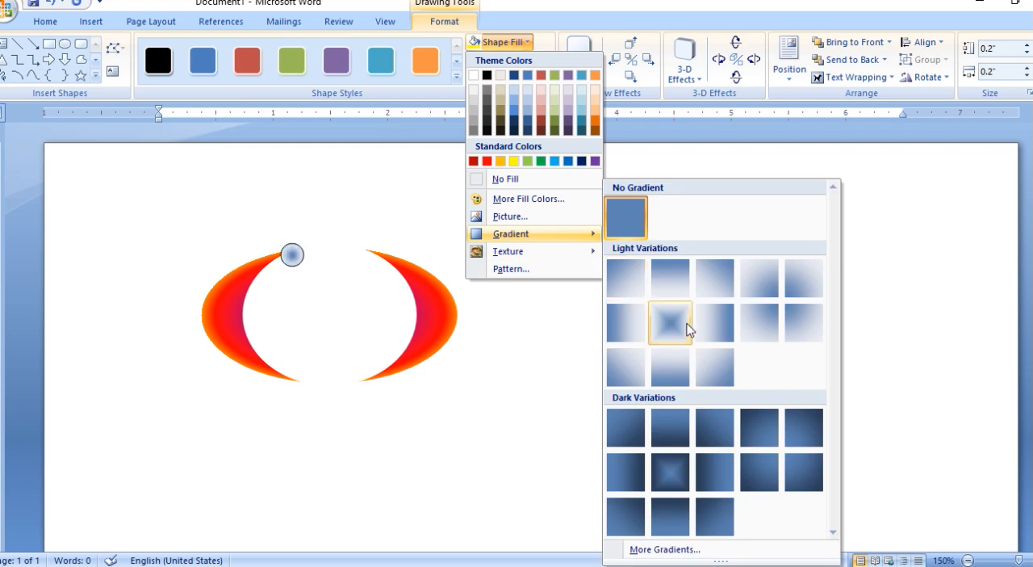
{"action": "mouse_move", "coordinate": [556, 248]}
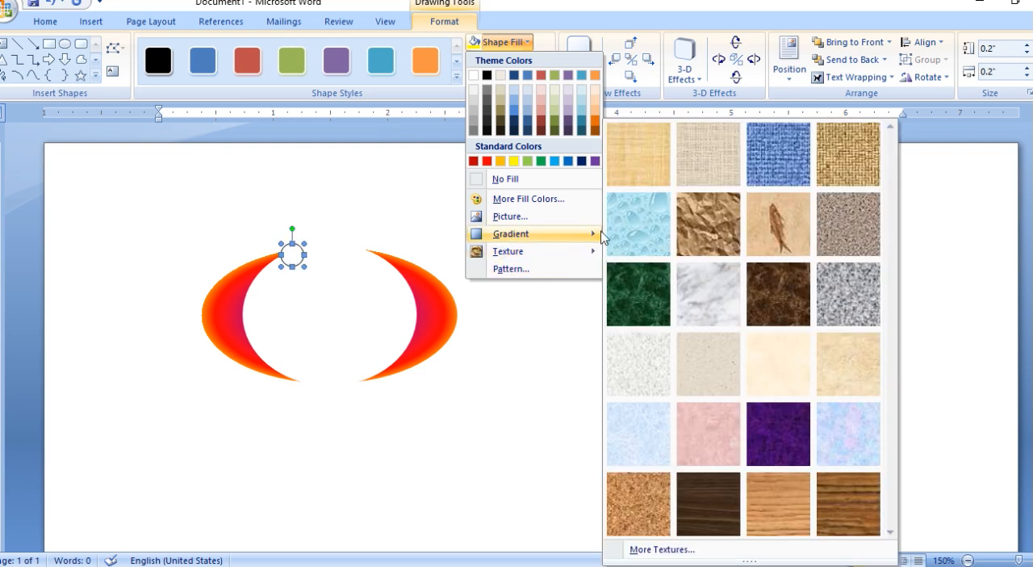
{"action": "left_click", "coordinate": [638, 224]}
{"action": "left_click", "coordinate": [512, 60]}
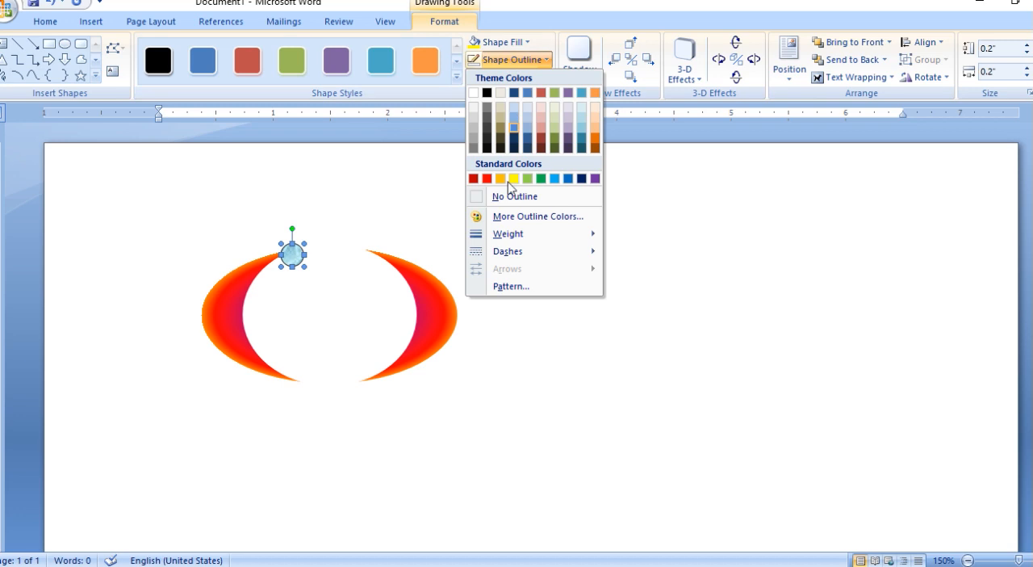
{"action": "left_click", "coordinate": [509, 195]}
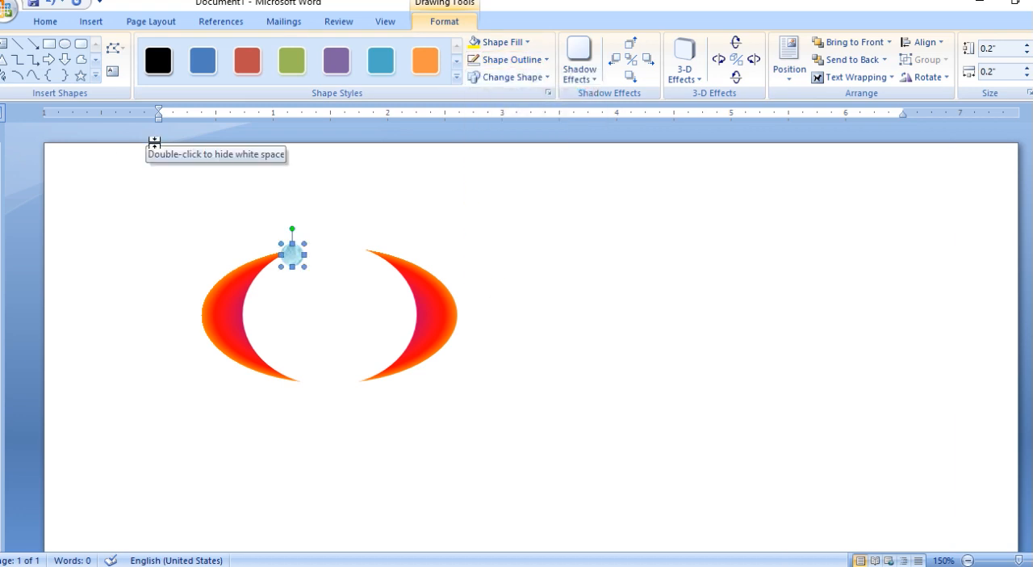
Duplicate the textured circle and place the copy at the lower tip of the right crescent.
{"action": "key", "text": "ctrl+c"}
{"action": "key", "text": "ctrl+v"}
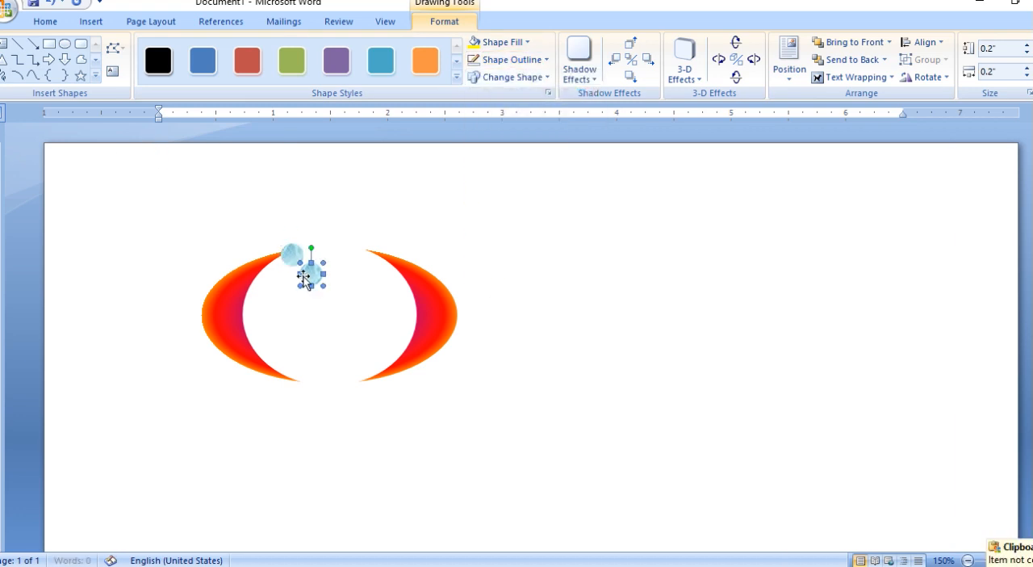
{"action": "left_click_drag", "start_coordinate": [360, 382], "coordinate": [352, 382]}
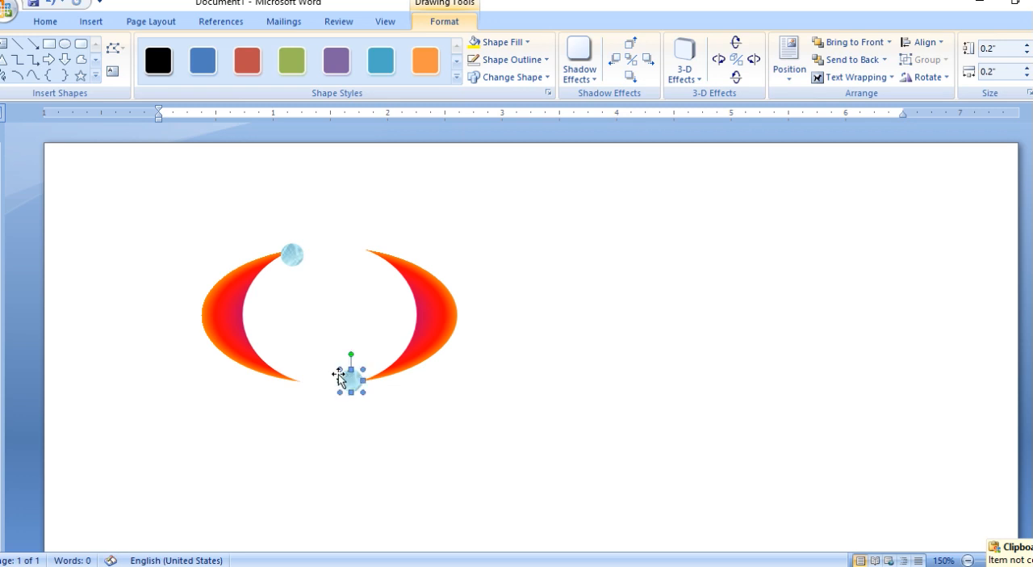
Group the gradient oval, the white oval and both textured circles into one object.
{"action": "left_click", "coordinate": [221, 332]}
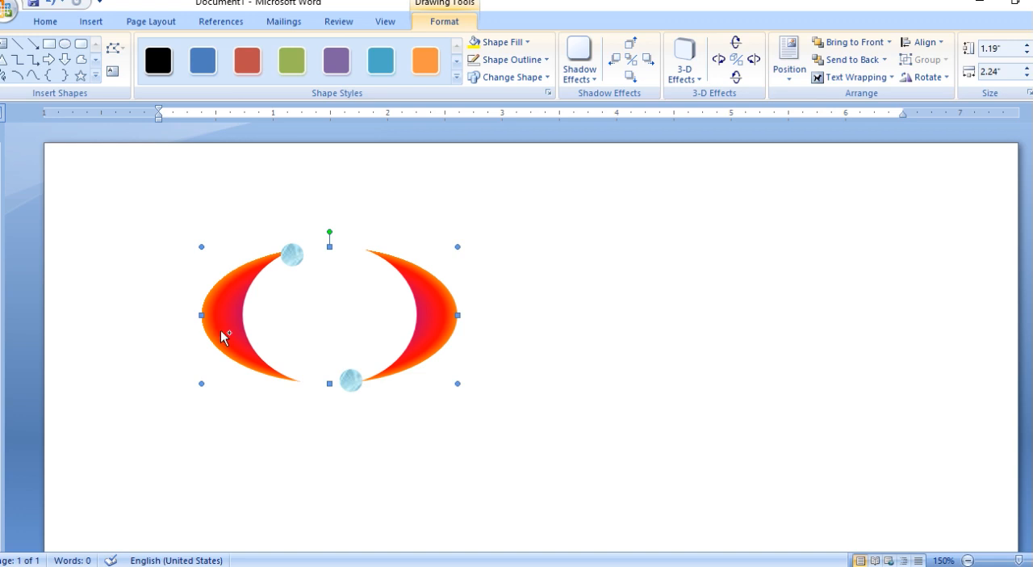
{"action": "left_click", "coordinate": [277, 311], "text": "shift"}
{"action": "left_click", "coordinate": [296, 260], "text": "shift"}
{"action": "left_click", "coordinate": [348, 375], "text": "shift"}
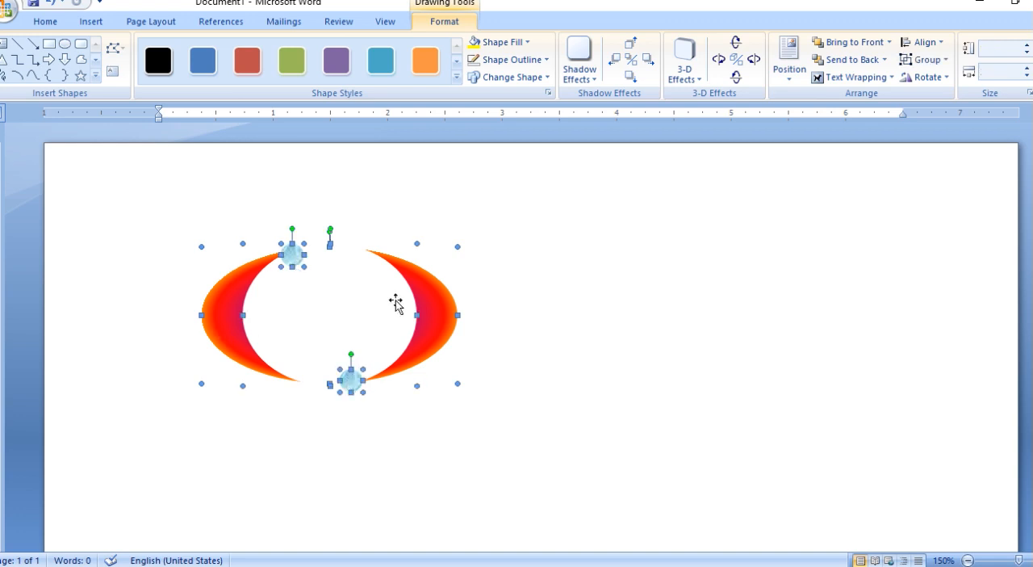
{"action": "left_click", "coordinate": [927, 59]}
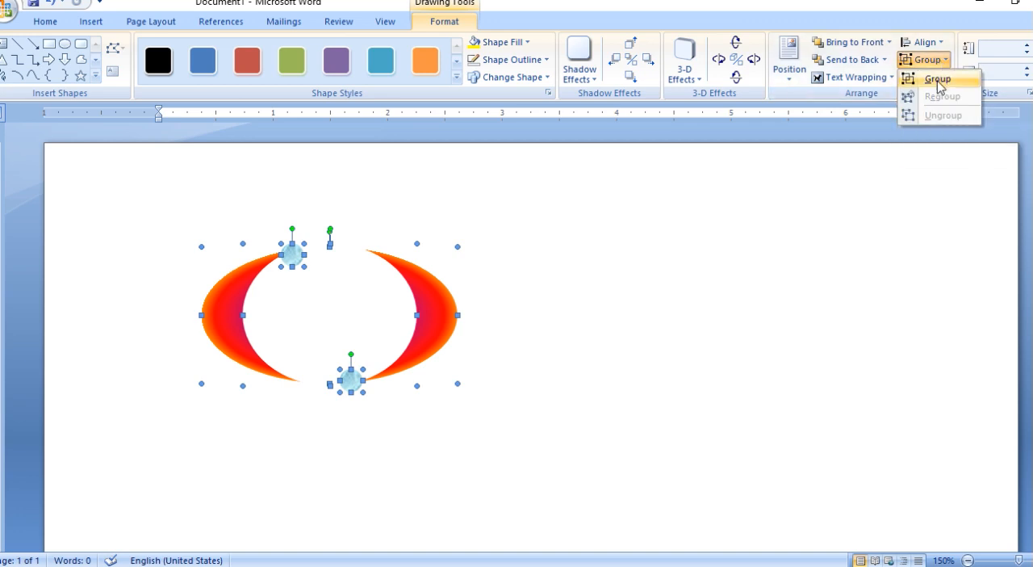
{"action": "left_click", "coordinate": [937, 79]}
Shrink the grouped logo, rotate it counterclockwise and resize it to about 0.72" wide by 0.56" high.
{"action": "left_click_drag", "start_coordinate": [457, 392], "coordinate": [274, 282]}
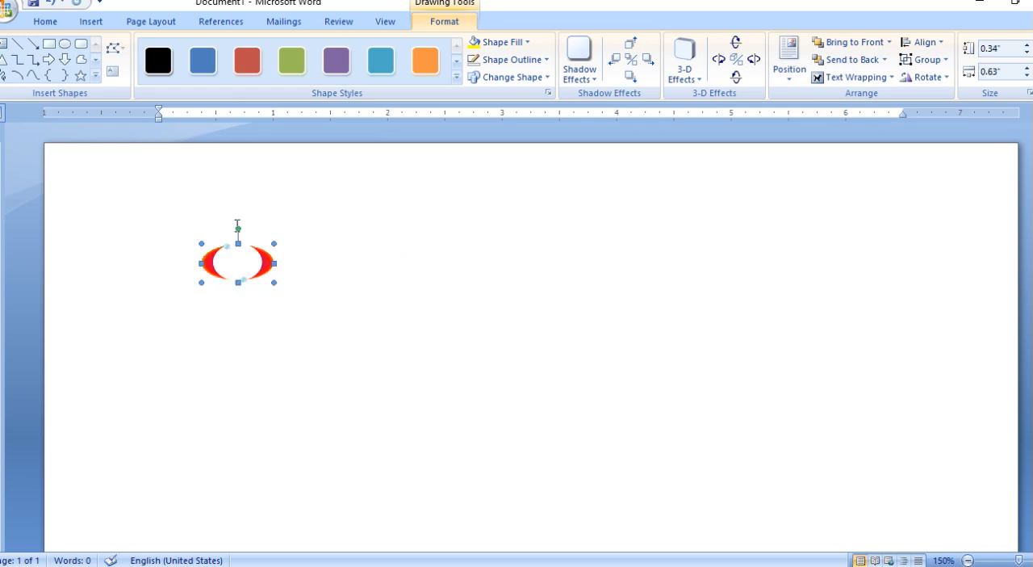
{"action": "left_click_drag", "start_coordinate": [239, 227], "coordinate": [212, 240]}
{"action": "left_click_drag", "start_coordinate": [276, 247], "coordinate": [304, 261]}
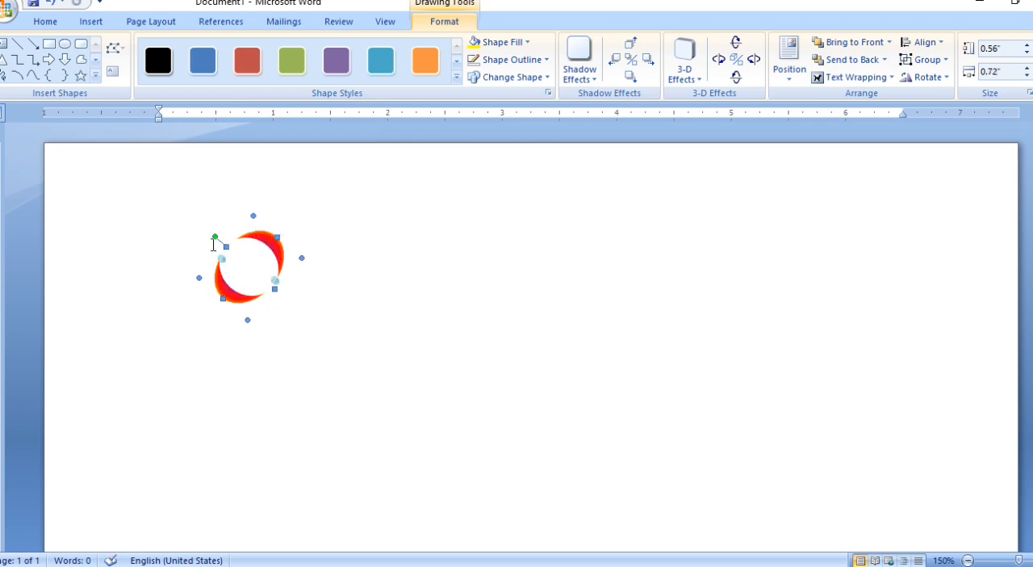
Move the grouped red crescent logo slightly toward the left margin and lower on the page, and deselect it.
{"action": "mouse_move", "coordinate": [215, 237]}
{"action": "left_mouse_down"}
{"action": "mouse_move", "coordinate": [294, 248]}
{"action": "mouse_move", "coordinate": [216, 237]}
{"action": "left_mouse_up"}
{"action": "left_click_drag", "start_coordinate": [221, 300], "coordinate": [186, 311]}
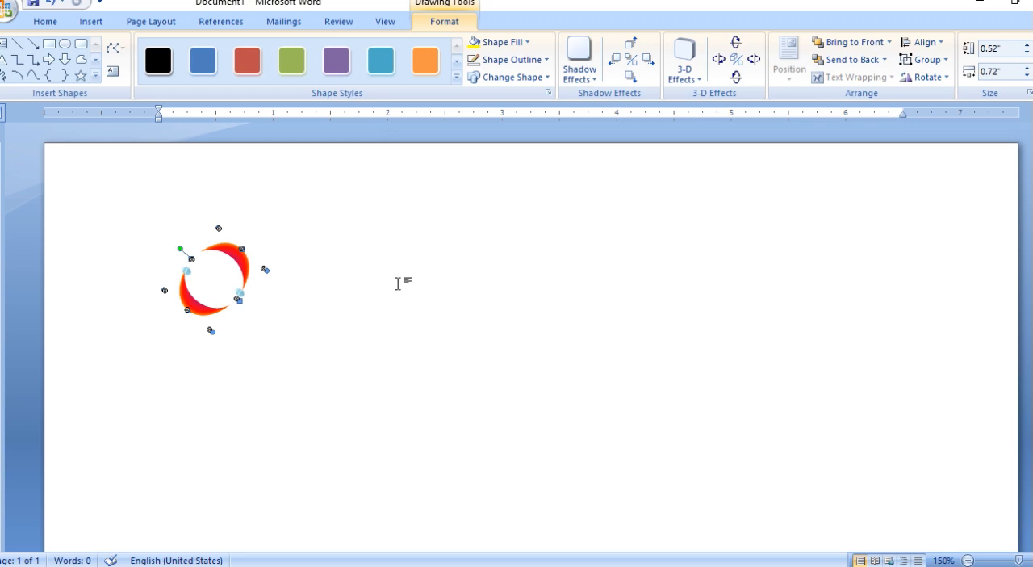
{"action": "left_click", "coordinate": [300, 302]}
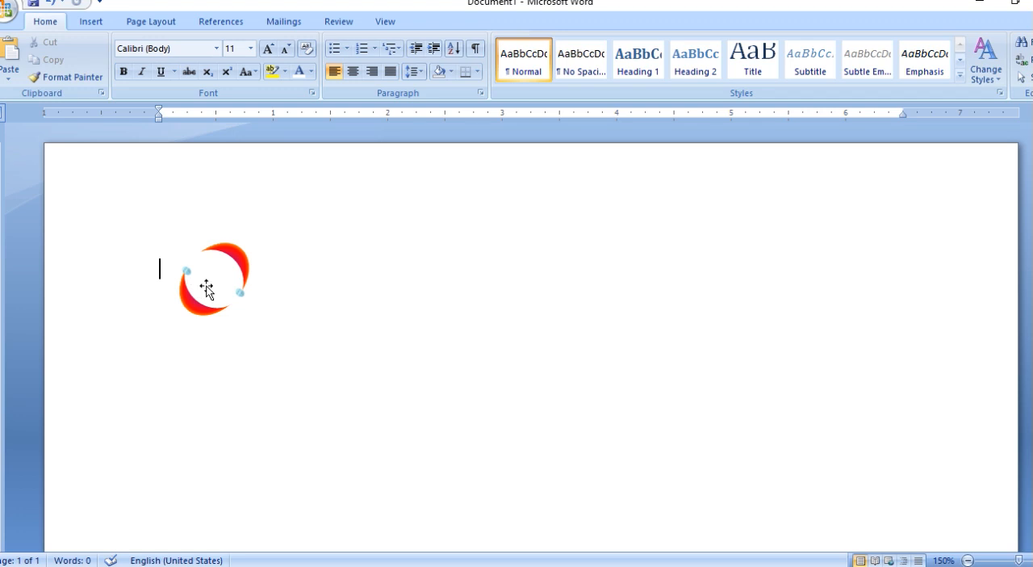
Draw a moon shape about 0.97" wide by 0.67" high to the right of the red logo.
{"action": "left_click", "coordinate": [90, 22]}
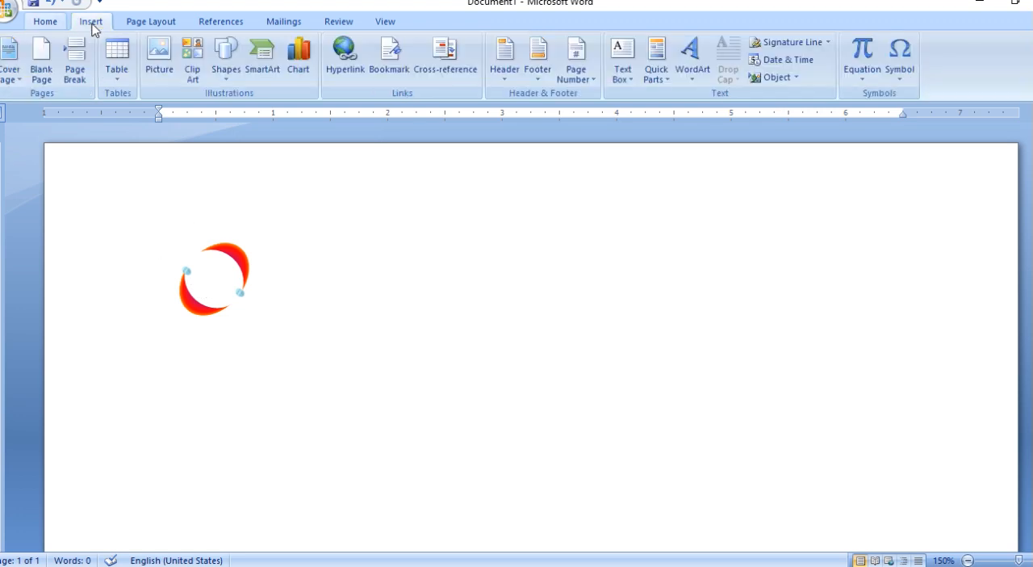
{"action": "left_click", "coordinate": [227, 63]}
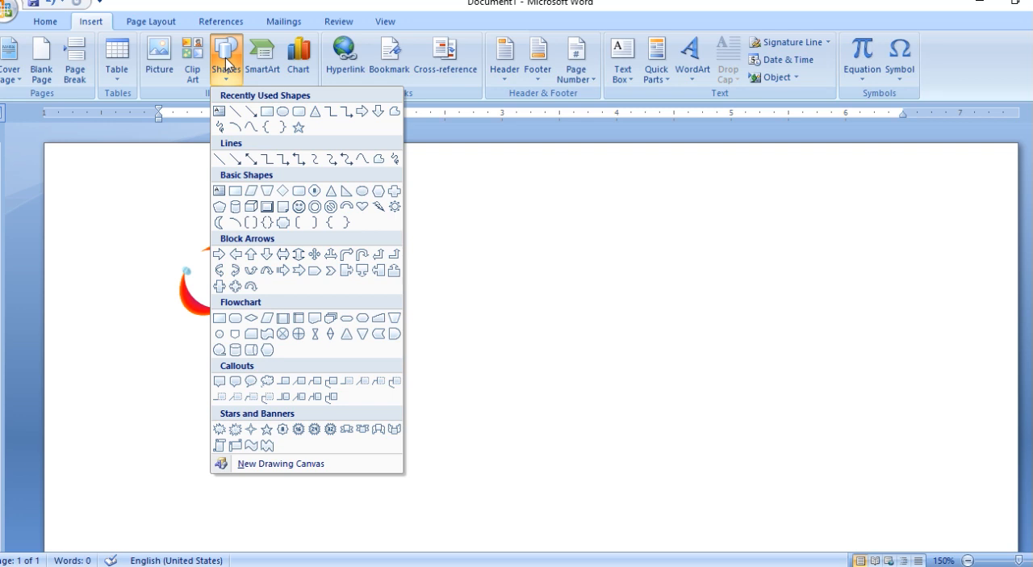
{"action": "left_click", "coordinate": [218, 226]}
{"action": "left_click_drag", "start_coordinate": [393, 243], "coordinate": [503, 320]}
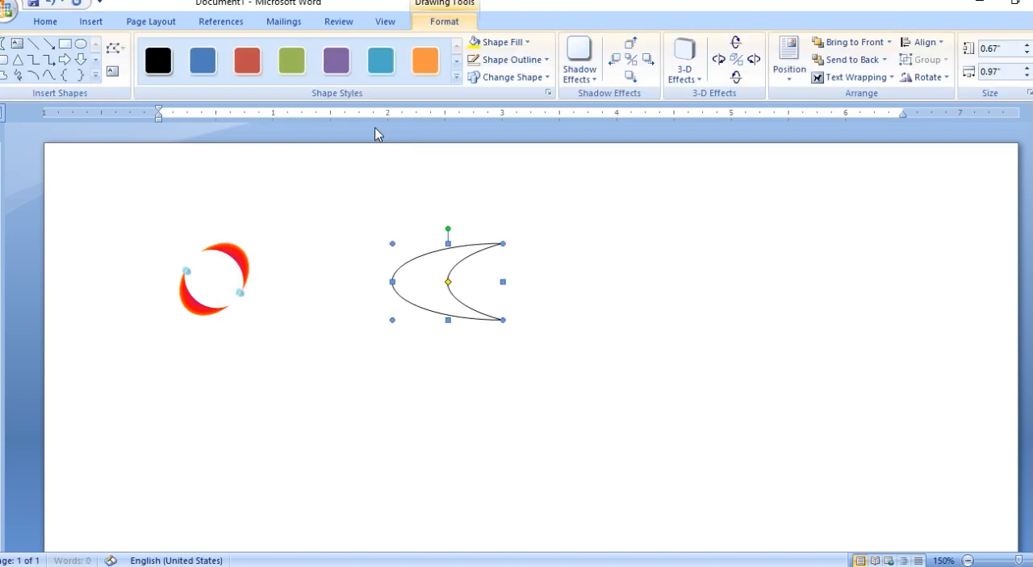
Fill the moon shape with the light-blue water droplets texture and remove its outline.
{"action": "left_click", "coordinate": [502, 42]}
{"action": "mouse_move", "coordinate": [514, 253]}
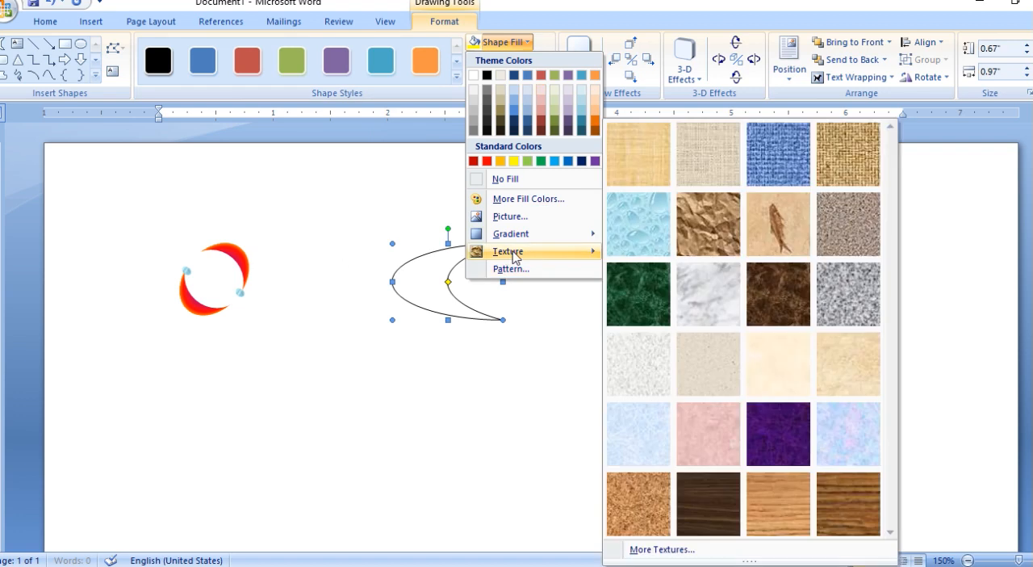
{"action": "left_click", "coordinate": [634, 225]}
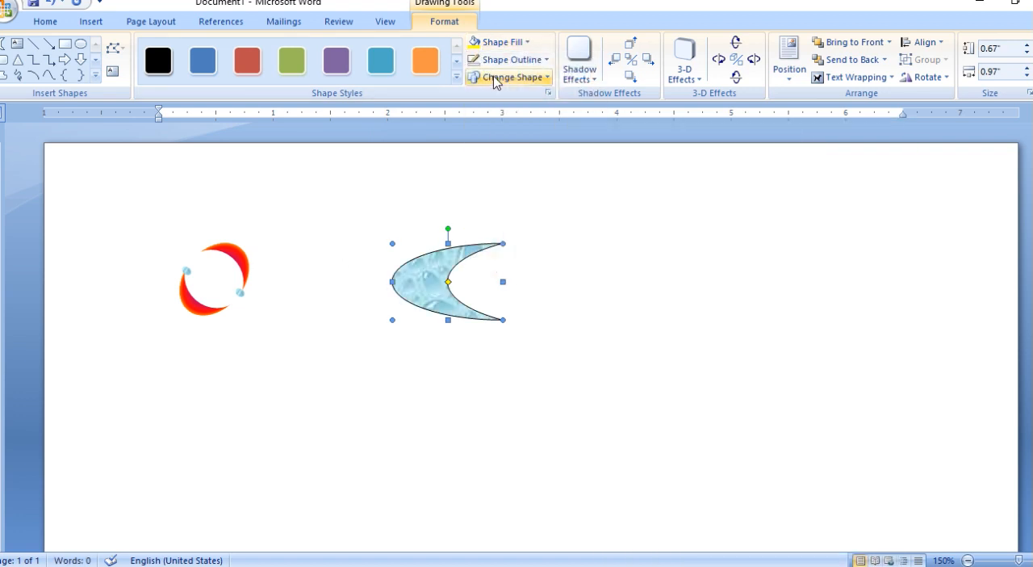
{"action": "left_click", "coordinate": [513, 60]}
{"action": "left_click", "coordinate": [507, 197]}
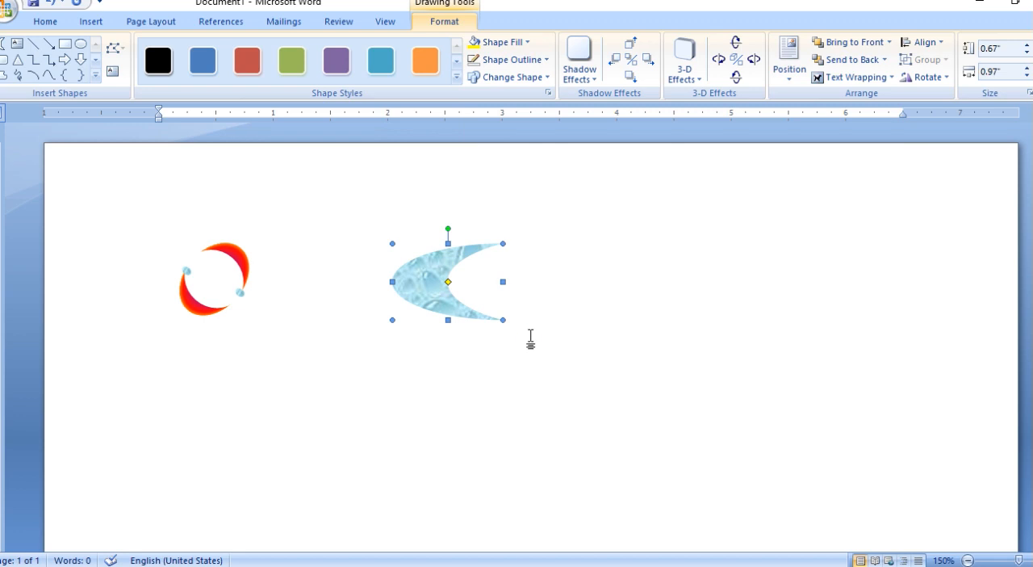
Duplicate the textured moon, flip the copy horizontally and place it level with the original so the two face each other.
{"action": "key", "text": "ctrl+c"}
{"action": "key", "text": "ctrl+v"}
{"action": "left_click_drag", "start_coordinate": [92, 215], "coordinate": [576, 302]}
{"action": "left_click", "coordinate": [927, 76]}
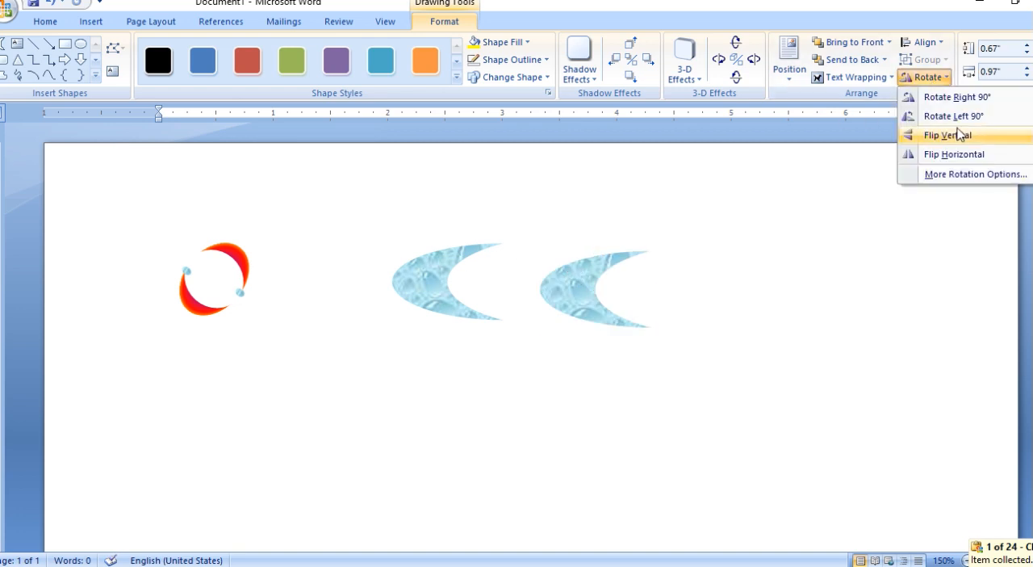
{"action": "left_click", "coordinate": [956, 155]}
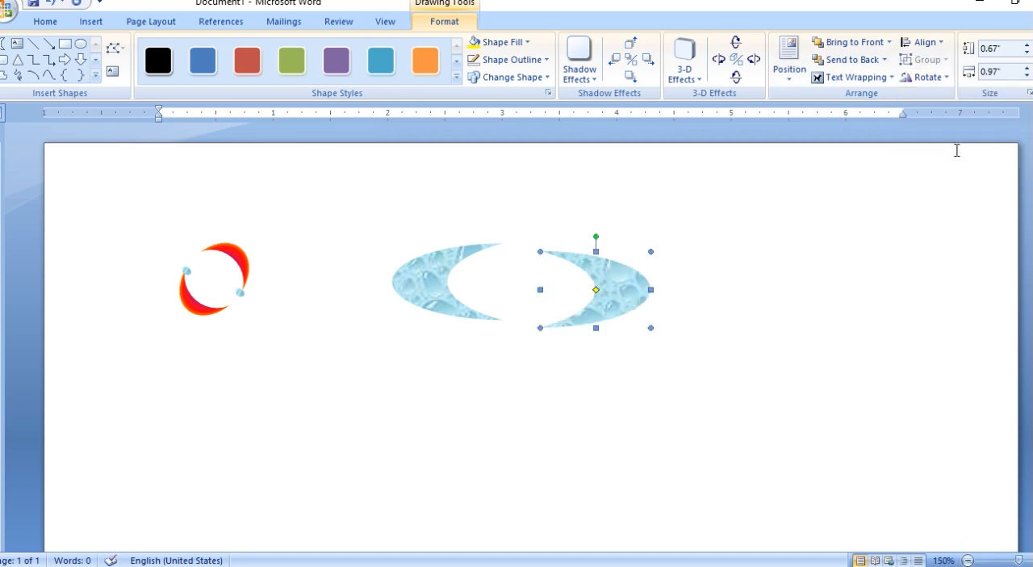
{"action": "key", "text": "Up"}
{"action": "key", "text": "Up"}
{"action": "key", "text": "Up"}
{"action": "key", "text": "Up"}
{"action": "key", "text": "Up"}
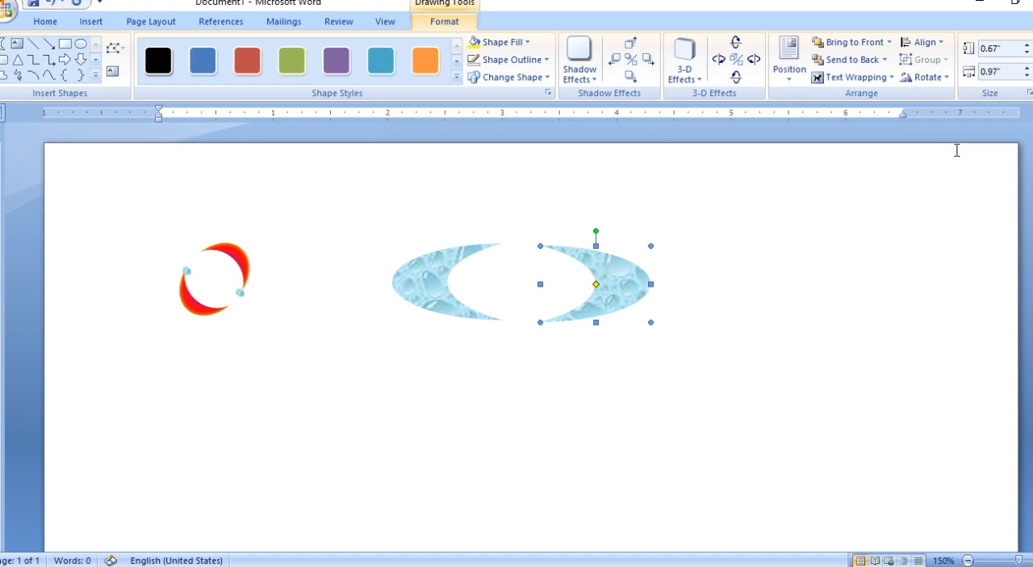
Draw a five-point star about 0.24" wide by 0.18" high at the upper tip of the left moon.
{"action": "left_click", "coordinate": [95, 74]}
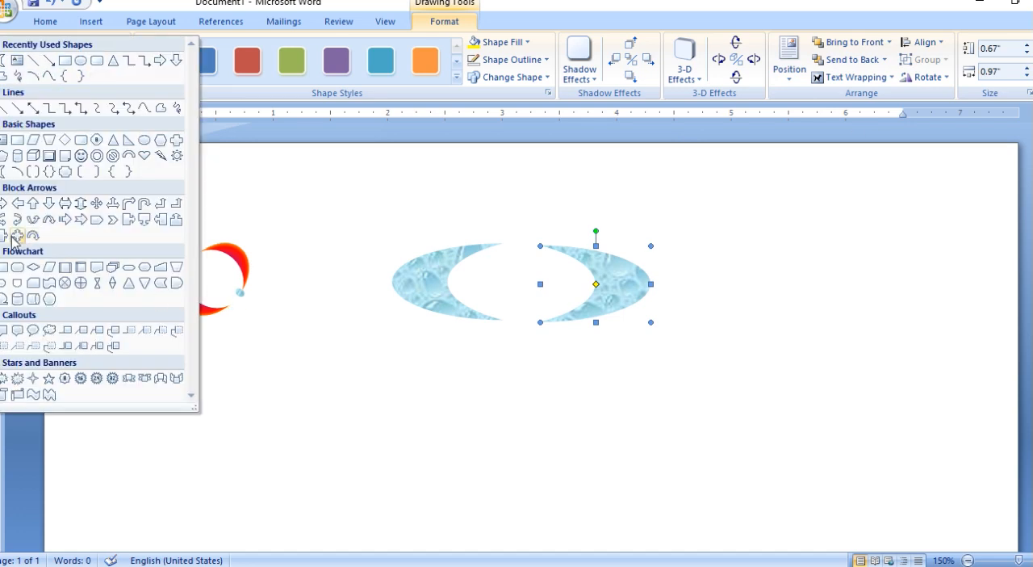
{"action": "left_click", "coordinate": [48, 380]}
{"action": "left_click_drag", "start_coordinate": [495, 235], "coordinate": [526, 259]}
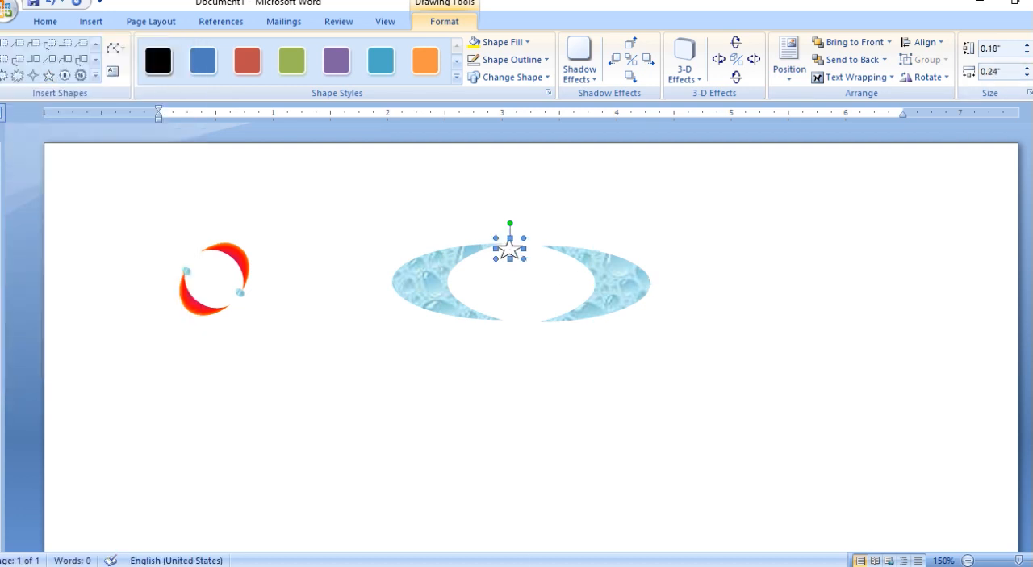
Set the star's height and width to 0.2" and nudge it up over the moon's upper tip.
{"action": "left_click", "coordinate": [1028, 46]}
{"action": "left_click", "coordinate": [1028, 53]}
{"action": "left_click", "coordinate": [1027, 68]}
{"action": "left_click", "coordinate": [1028, 75]}
{"action": "left_click", "coordinate": [1027, 75]}
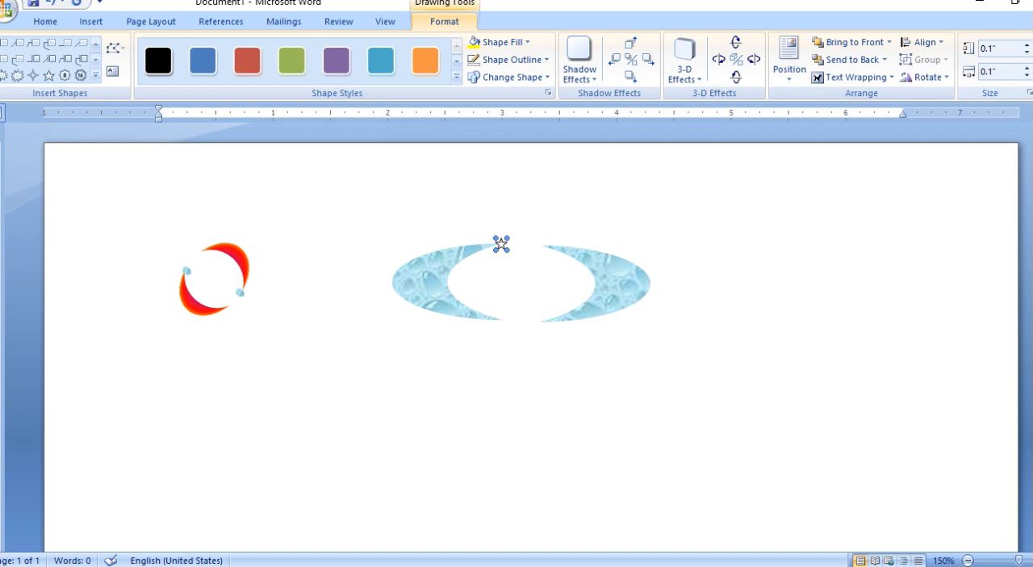
{"action": "left_click", "coordinate": [1027, 45]}
{"action": "left_click", "coordinate": [1028, 69]}
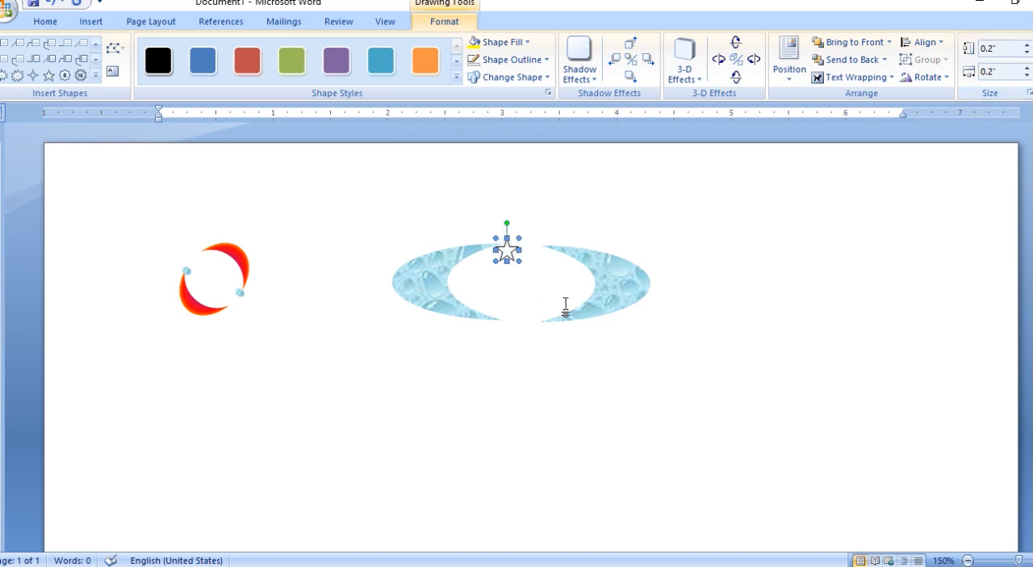
{"action": "key", "text": "Up"}
{"action": "key", "text": "Up"}
{"action": "key", "text": "Up"}
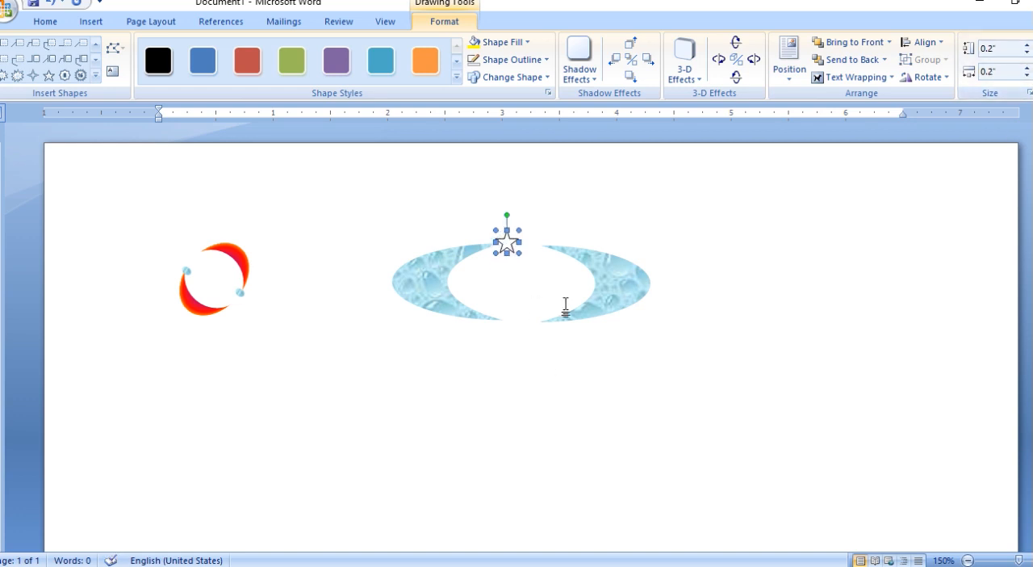
Fill the star with standard red and remove its outline.
{"action": "left_click", "coordinate": [508, 42]}
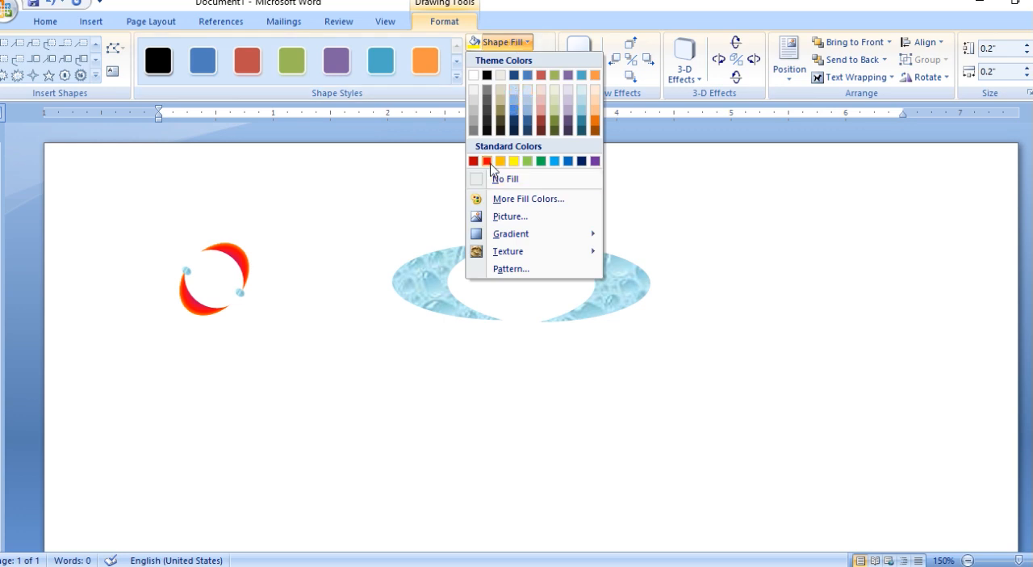
{"action": "left_click", "coordinate": [487, 161]}
{"action": "left_click", "coordinate": [508, 59]}
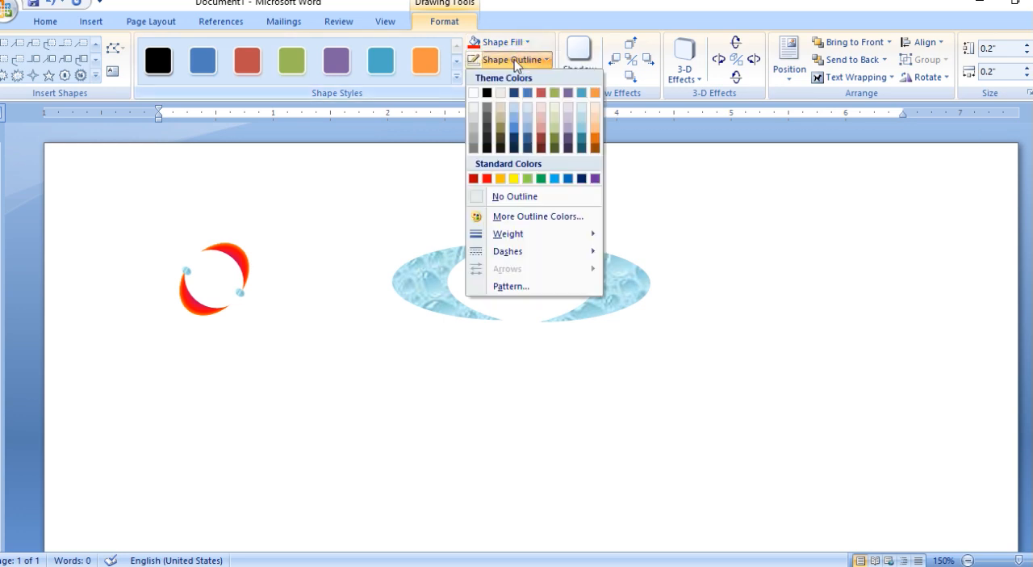
{"action": "left_click", "coordinate": [500, 196]}
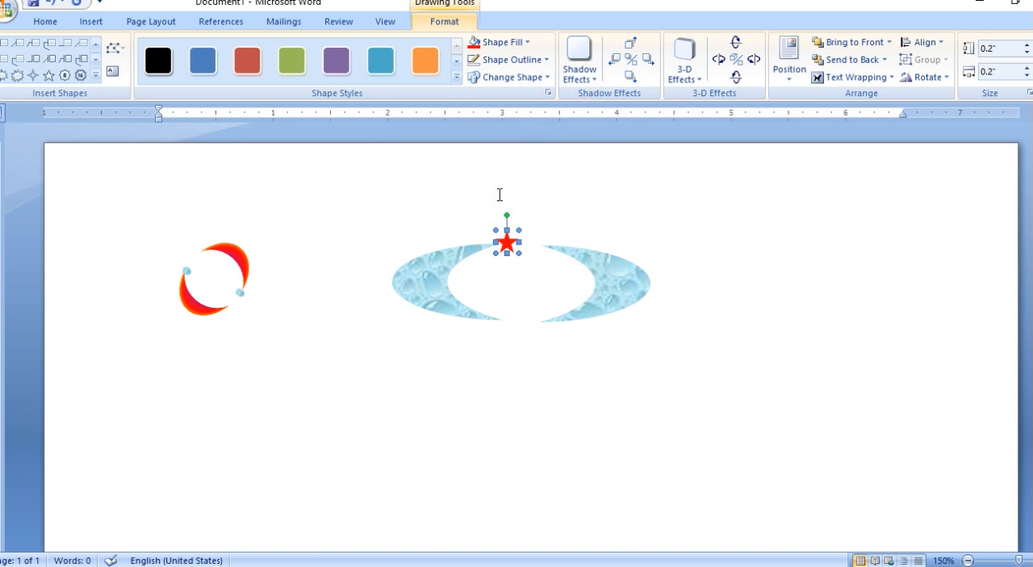
Duplicate the red star and place the copy at the lower tip of the right moon.
{"action": "key", "text": "ctrl+c"}
{"action": "key", "text": "ctrl+v"}
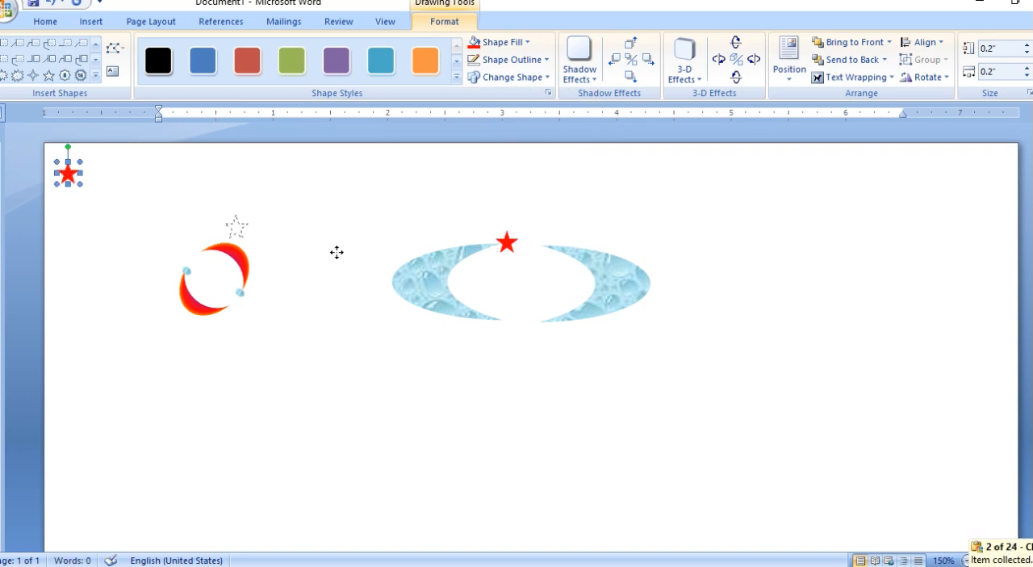
{"action": "left_click_drag", "start_coordinate": [493, 306], "coordinate": [534, 319]}
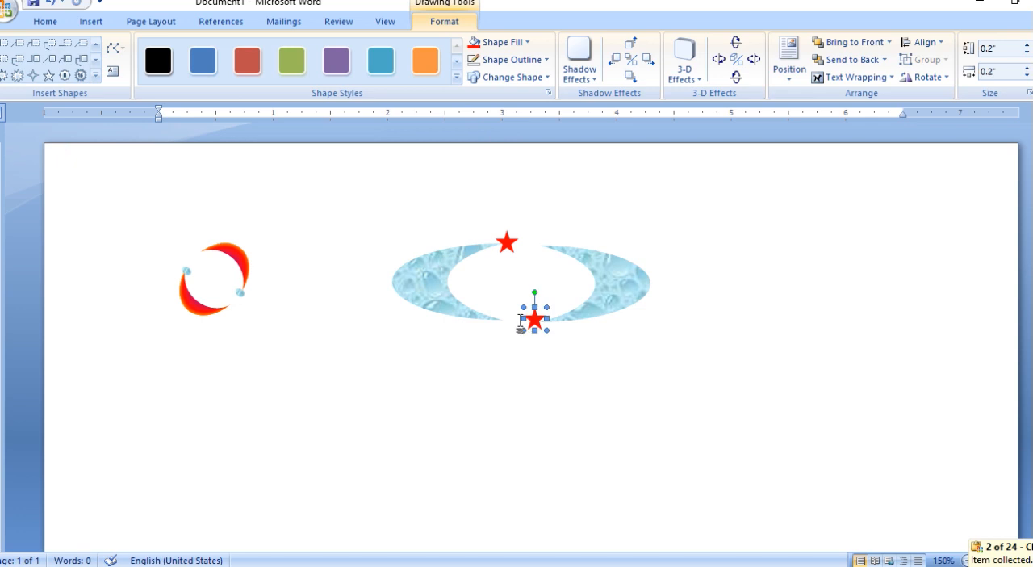
Group both red stars and both textured moons into one object.
{"action": "left_click", "coordinate": [509, 247], "text": "shift"}
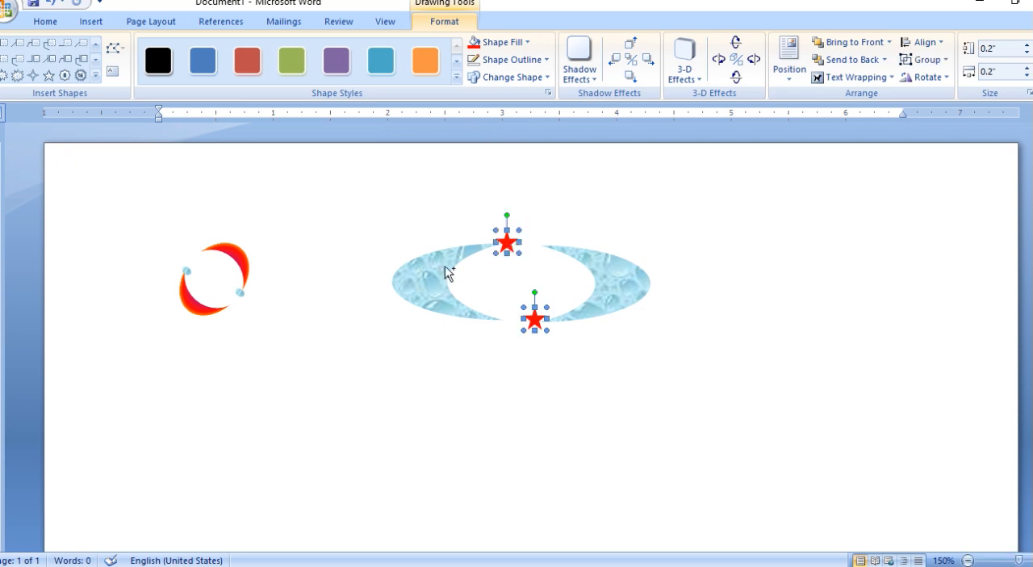
{"action": "left_click", "coordinate": [432, 273], "text": "shift"}
{"action": "left_click", "coordinate": [615, 274], "text": "shift"}
{"action": "left_click", "coordinate": [922, 59]}
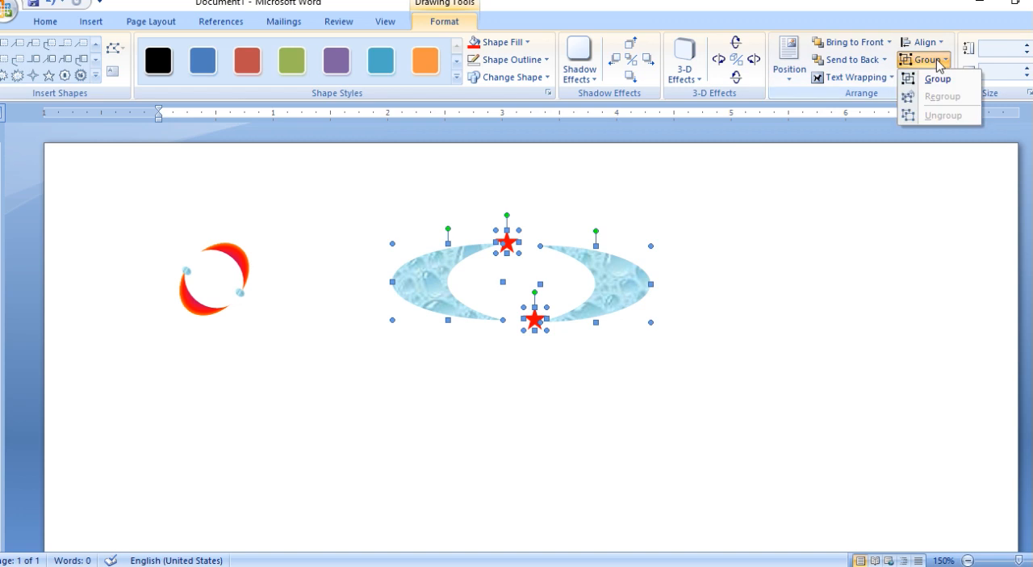
{"action": "left_click", "coordinate": [933, 78]}
Shrink the moon-and-star logo to about 1.03" wide by 0.29" high, rotate it clockwise and move it near the right margin.
{"action": "left_click_drag", "start_coordinate": [653, 230], "coordinate": [510, 296]}
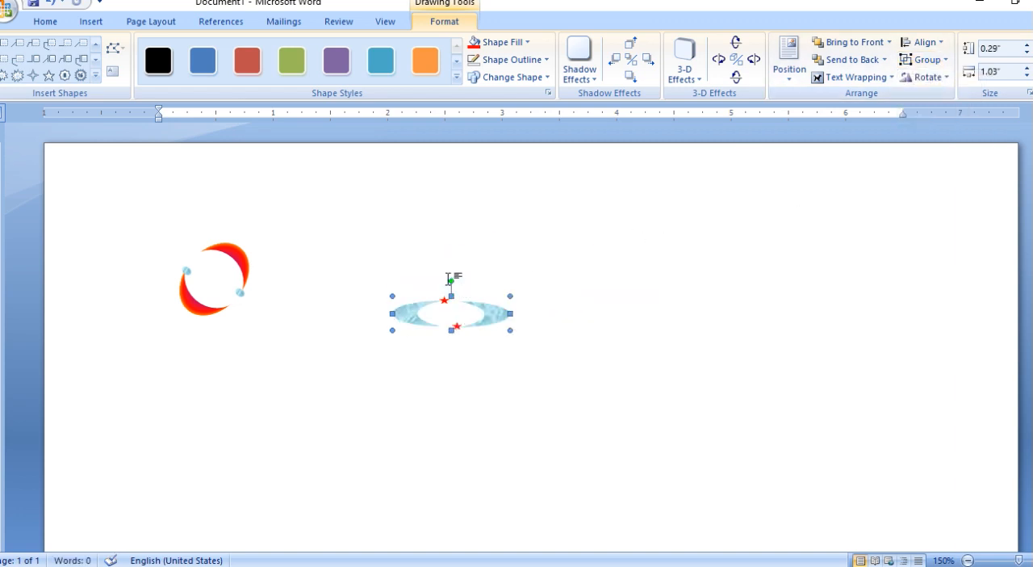
{"action": "left_click_drag", "start_coordinate": [453, 282], "coordinate": [476, 273]}
{"action": "left_click", "coordinate": [461, 307]}
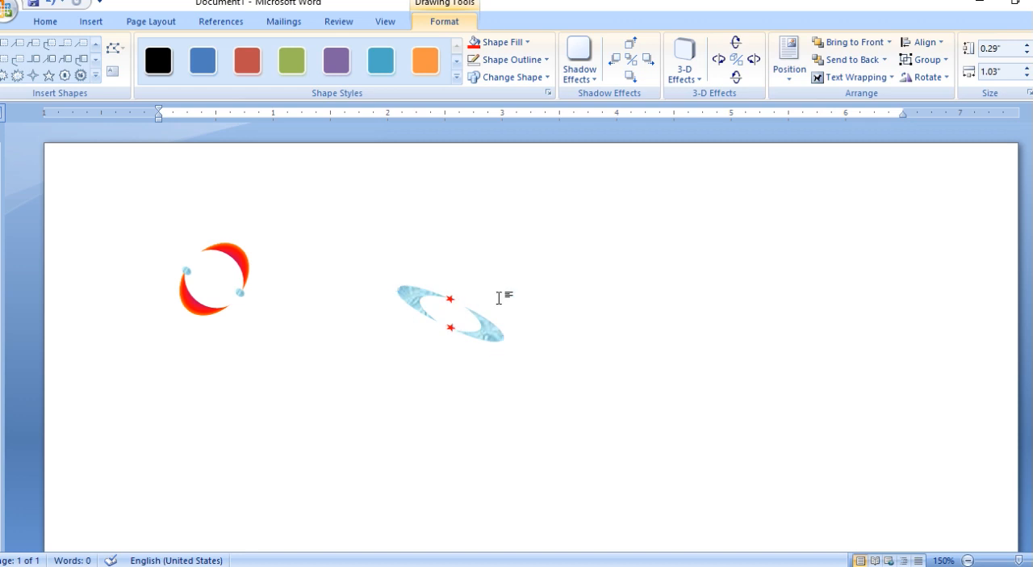
{"action": "left_click", "coordinate": [435, 307]}
{"action": "left_click_drag", "start_coordinate": [413, 293], "coordinate": [775, 226]}
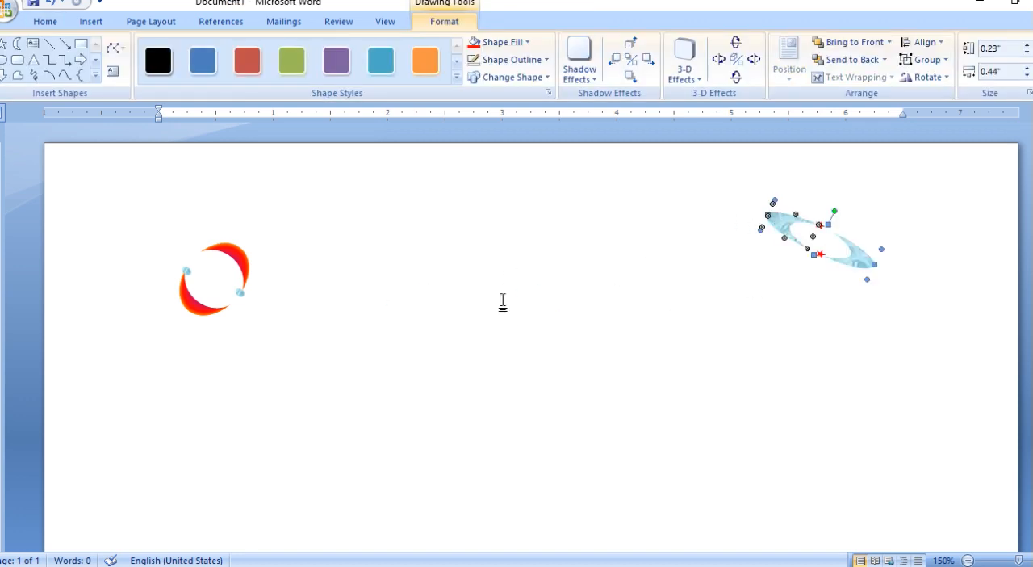
Draw an oval in the empty area between the two logos and set it to 1" high and 0.8" wide.
{"action": "left_click", "coordinate": [4, 60]}
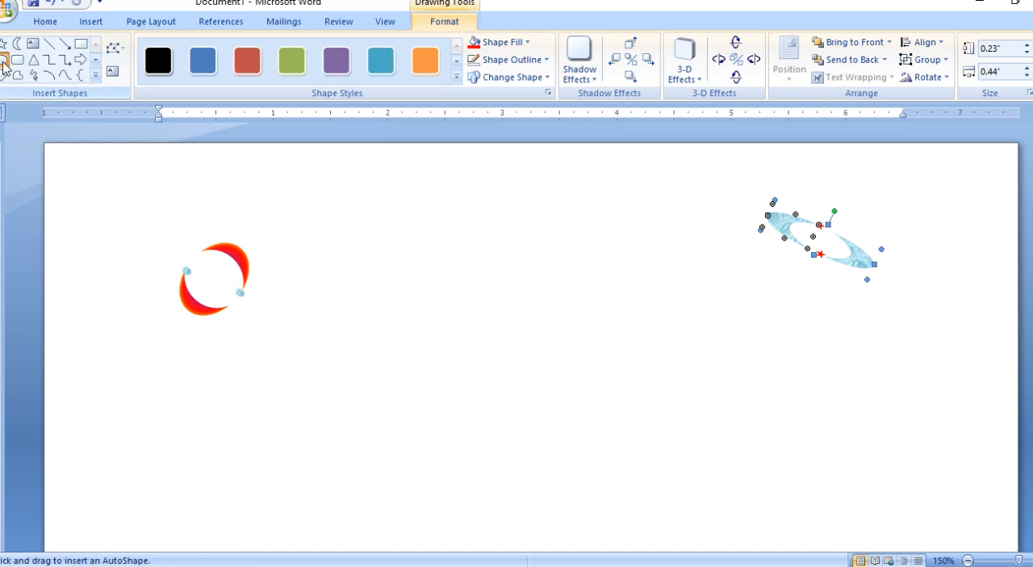
{"action": "mouse_move", "coordinate": [369, 289]}
{"action": "left_mouse_down"}
{"action": "mouse_move", "coordinate": [492, 411]}
{"action": "mouse_move", "coordinate": [486, 422]}
{"action": "left_mouse_up"}
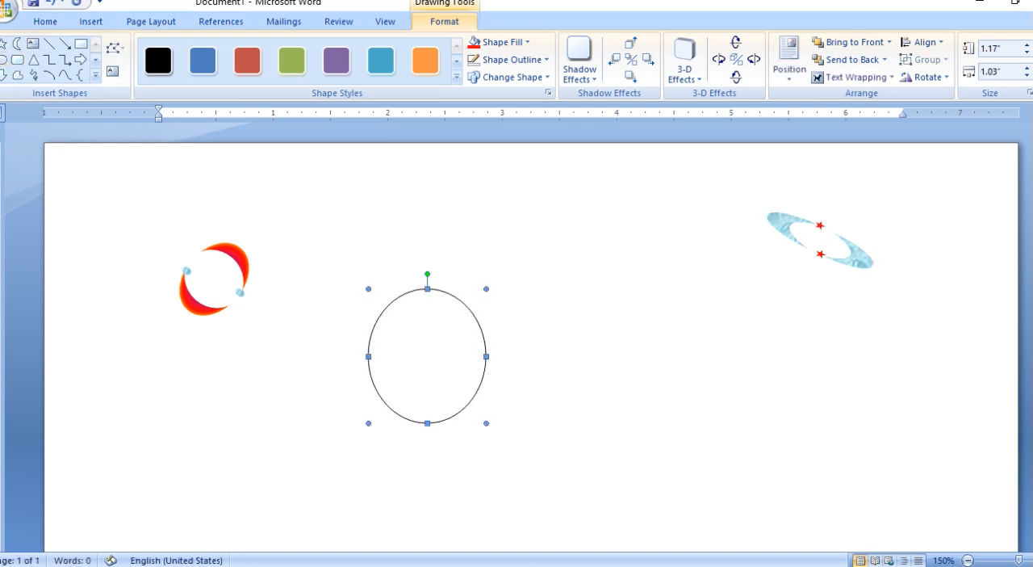
{"action": "left_click", "coordinate": [1028, 55]}
{"action": "left_click", "coordinate": [1028, 54]}
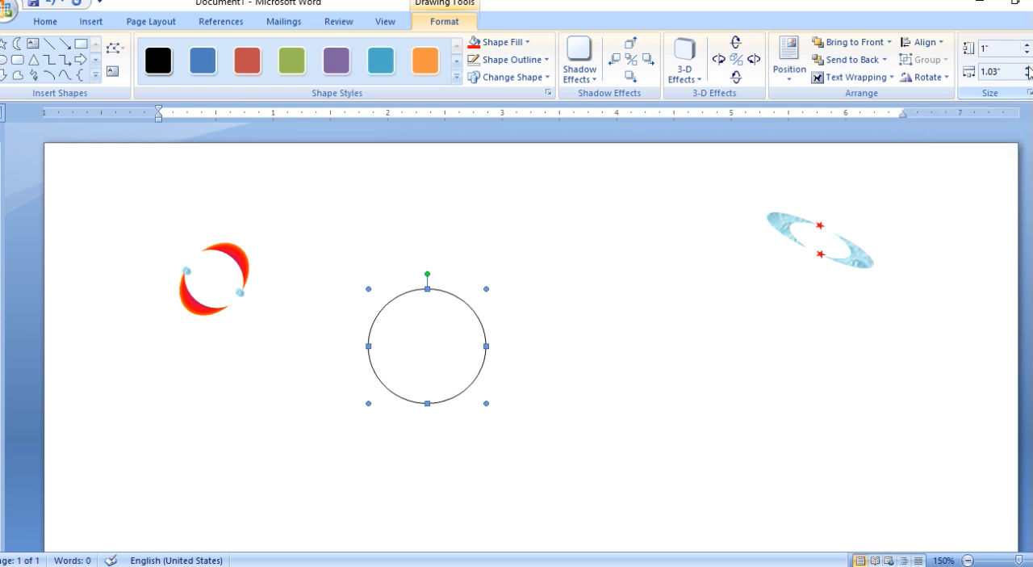
{"action": "left_click", "coordinate": [1027, 74]}
{"action": "left_click", "coordinate": [1028, 74]}
{"action": "left_click", "coordinate": [1027, 75]}
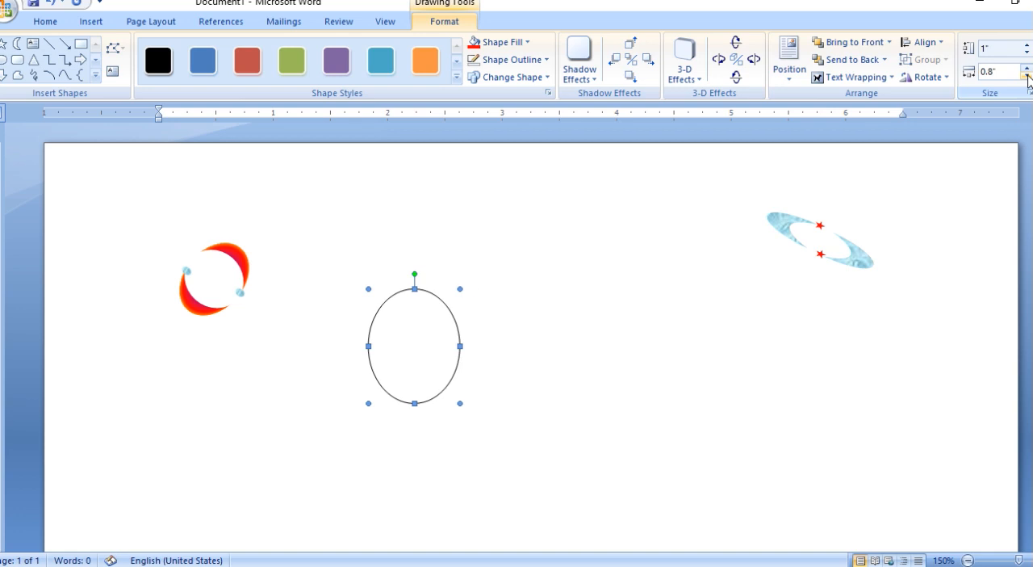
Fill the new oval with standard red and remove its outline.
{"action": "left_click", "coordinate": [508, 43]}
{"action": "left_click", "coordinate": [487, 160]}
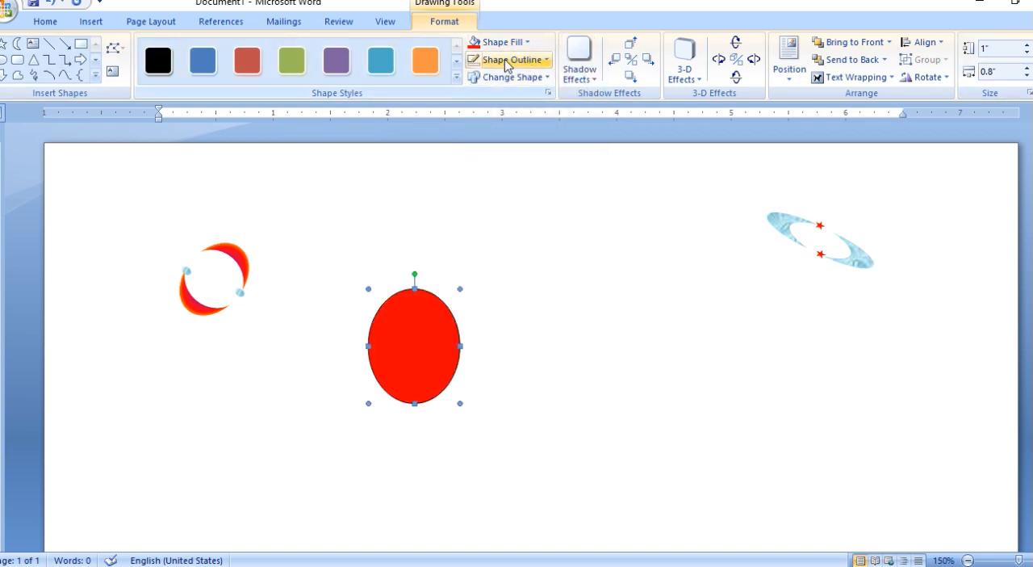
{"action": "left_click", "coordinate": [509, 60]}
{"action": "left_click", "coordinate": [502, 196]}
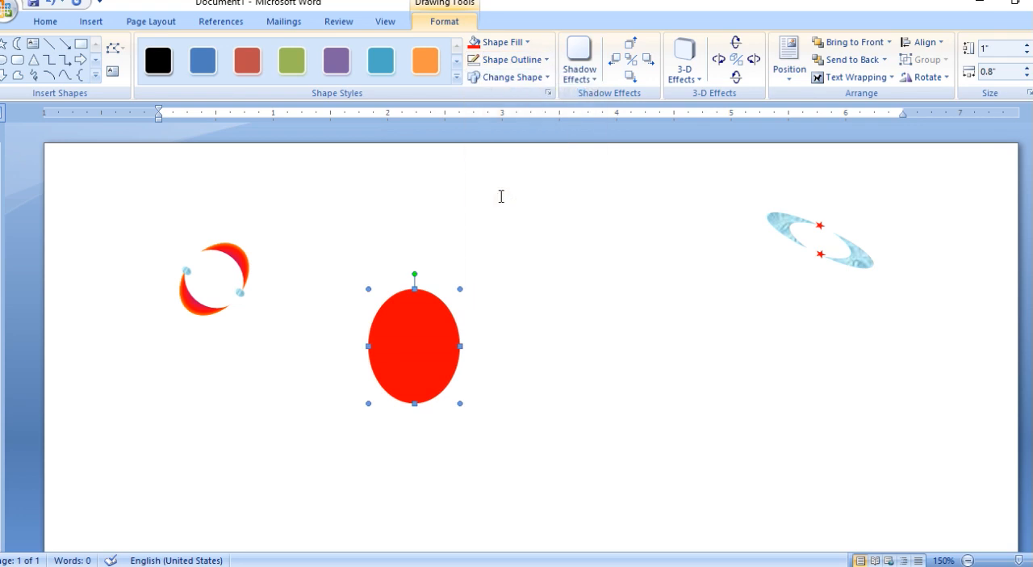
Duplicate the red oval and place the copy level with the original, overlapping its right side.
{"action": "key", "text": "ctrl+c"}
{"action": "key", "text": "ctrl+v"}
{"action": "left_click_drag", "start_coordinate": [105, 184], "coordinate": [480, 315]}
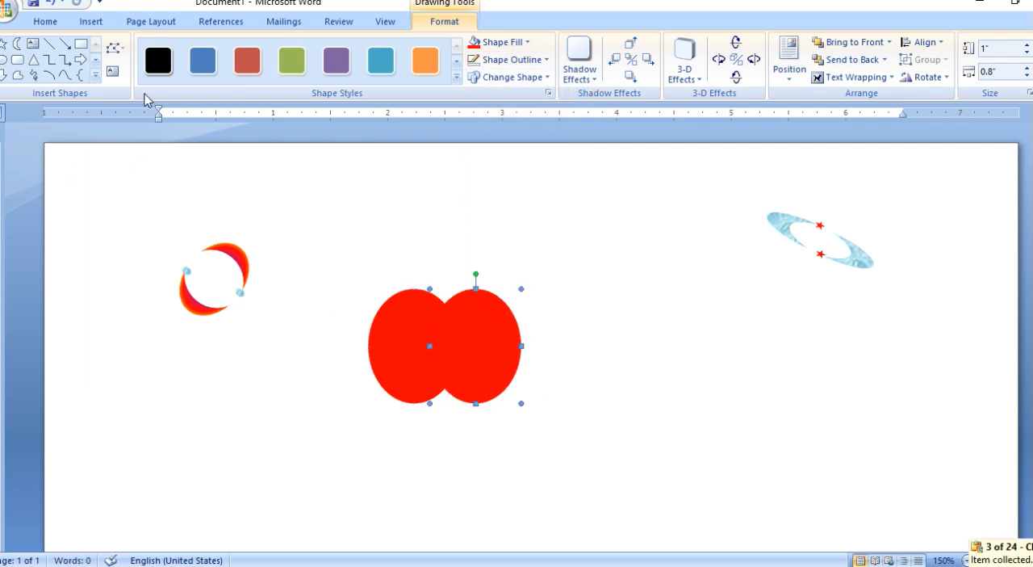
Draw a heart about 0.27" wide by 0.33" high above the left red oval and fill it red.
{"action": "left_click", "coordinate": [95, 76]}
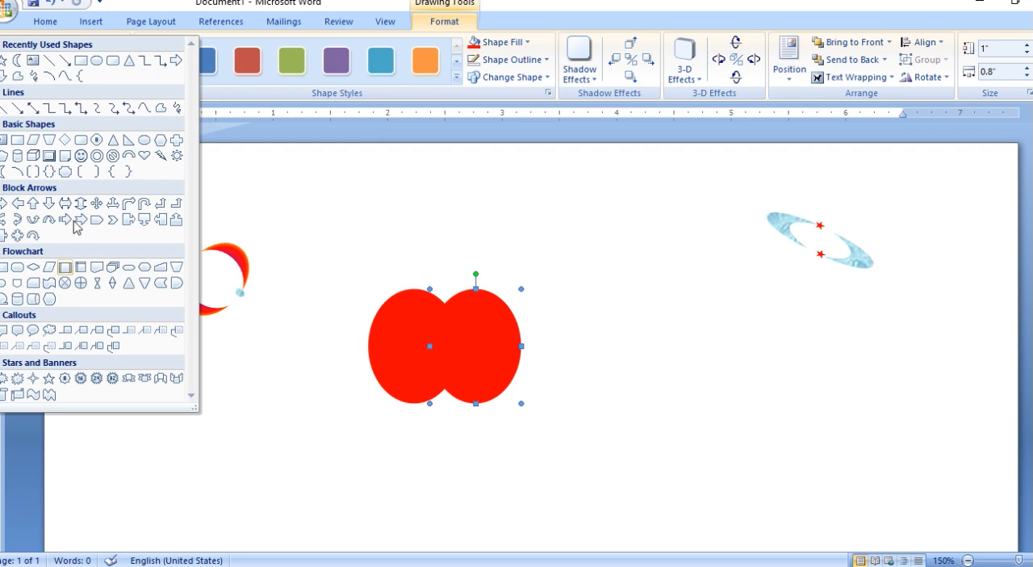
{"action": "left_click", "coordinate": [144, 155]}
{"action": "left_click_drag", "start_coordinate": [406, 212], "coordinate": [438, 251]}
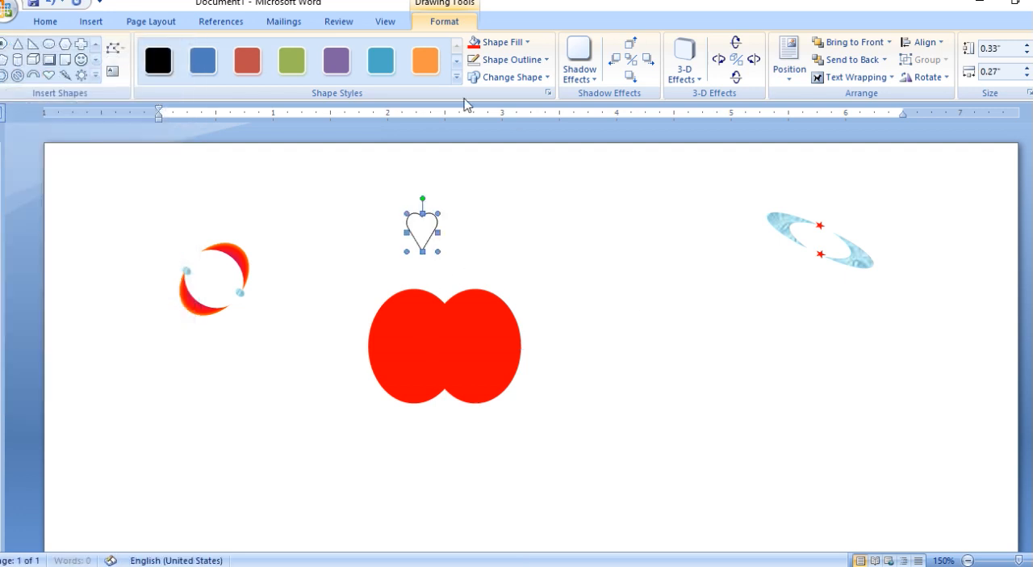
{"action": "left_click", "coordinate": [477, 41]}
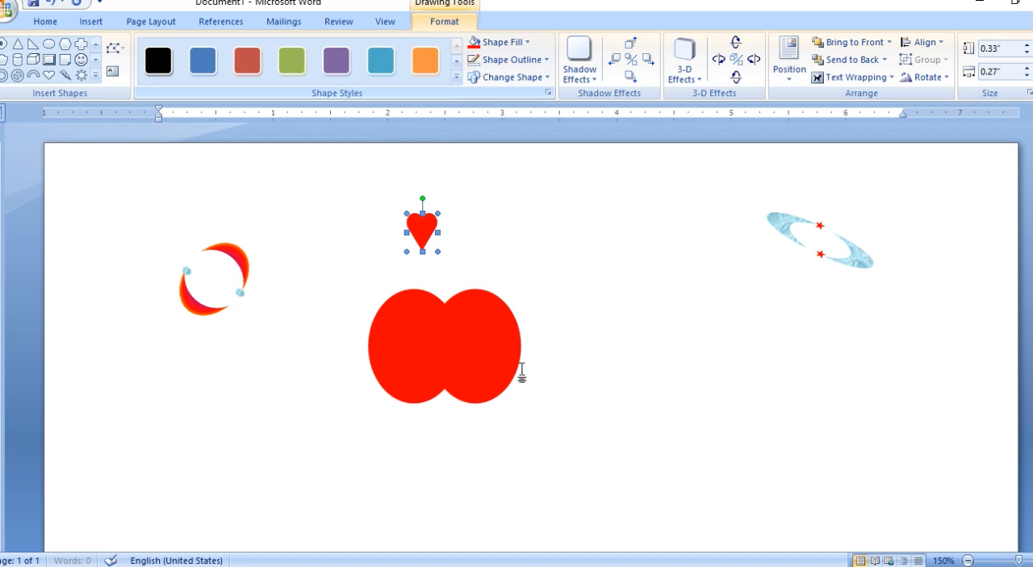
Duplicate the red heart, place the copy overlapping the top of the original and open its rotation options.
{"action": "key", "text": "ctrl+c"}
{"action": "key", "text": "ctrl+v"}
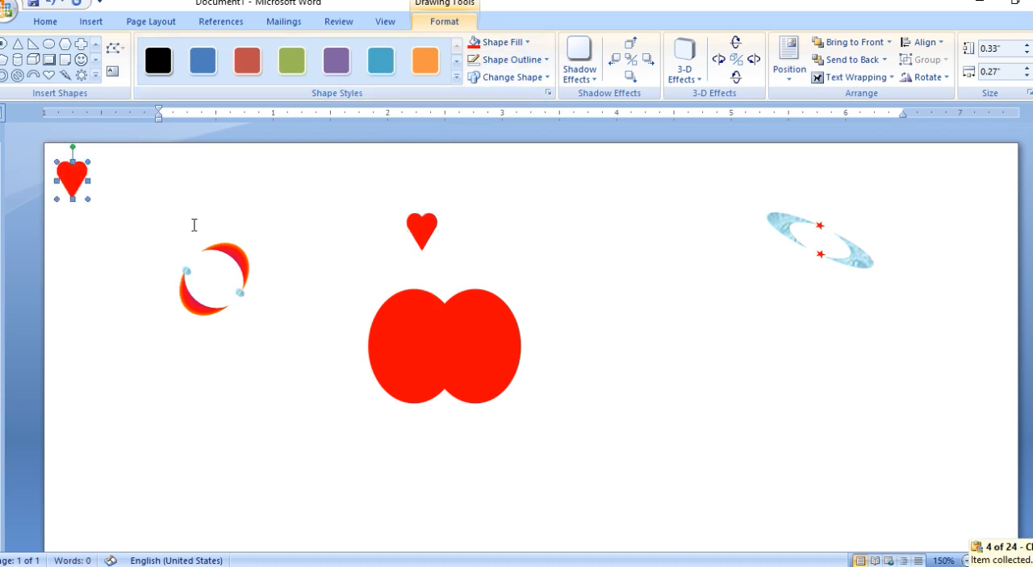
{"action": "left_click_drag", "start_coordinate": [86, 185], "coordinate": [436, 215]}
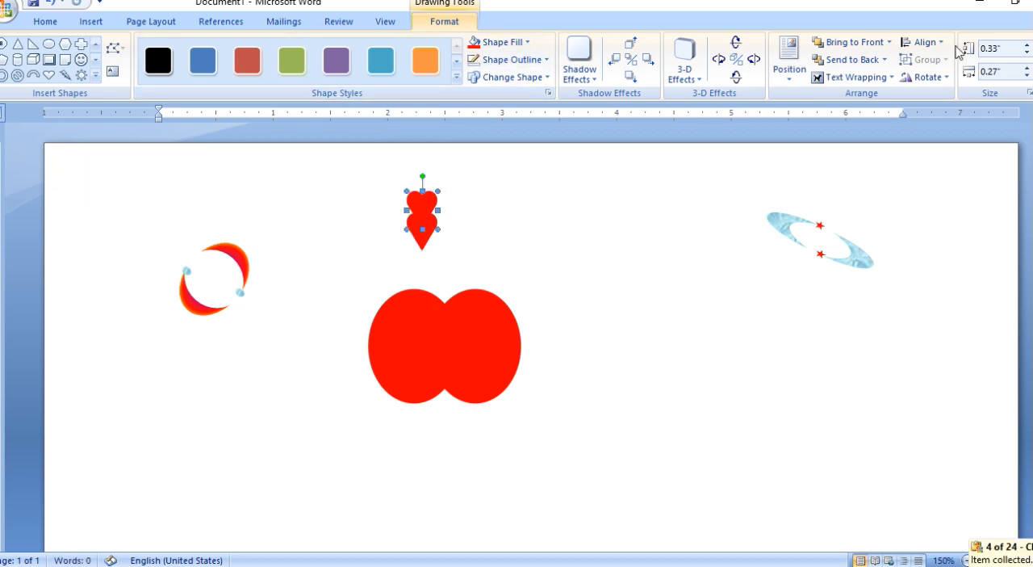
{"action": "left_click", "coordinate": [940, 81]}
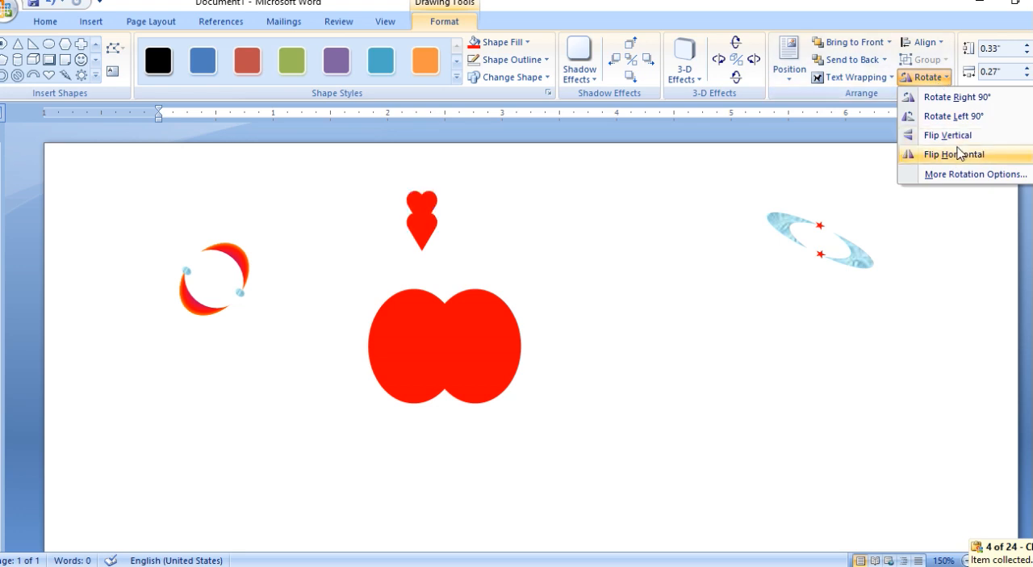